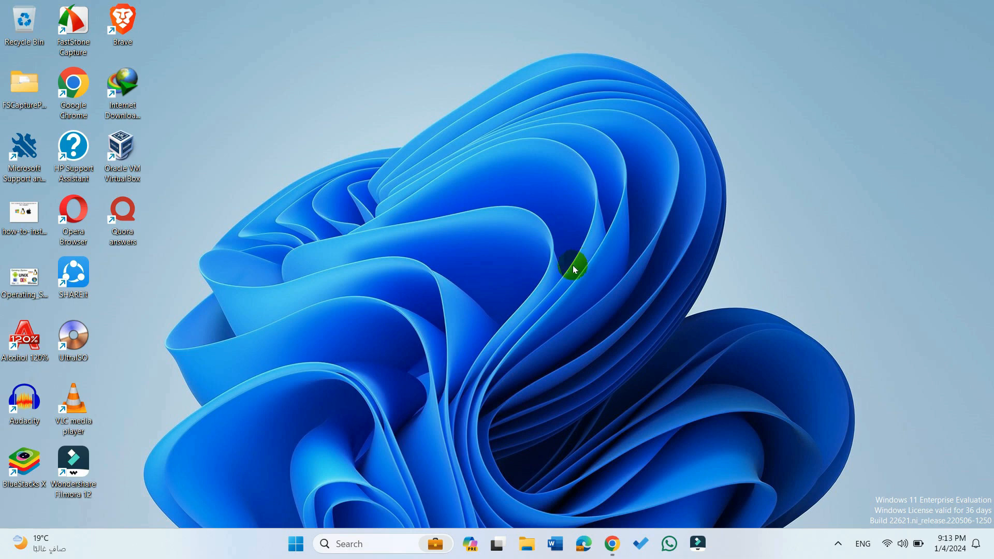
Open the Windows Update settings and check for updates
{"action": "left_click", "coordinate": [350, 540]}
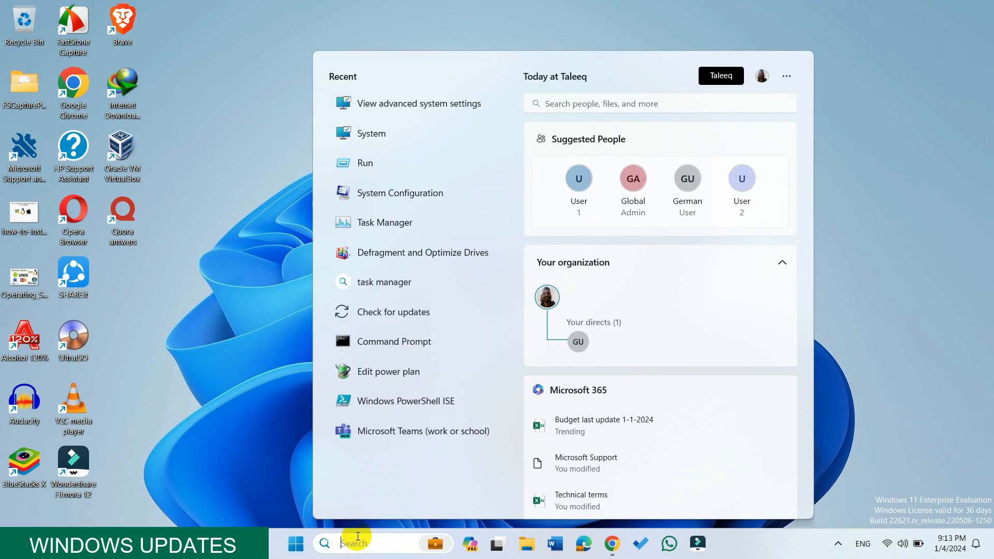
{"action": "type", "text": "windows up"}
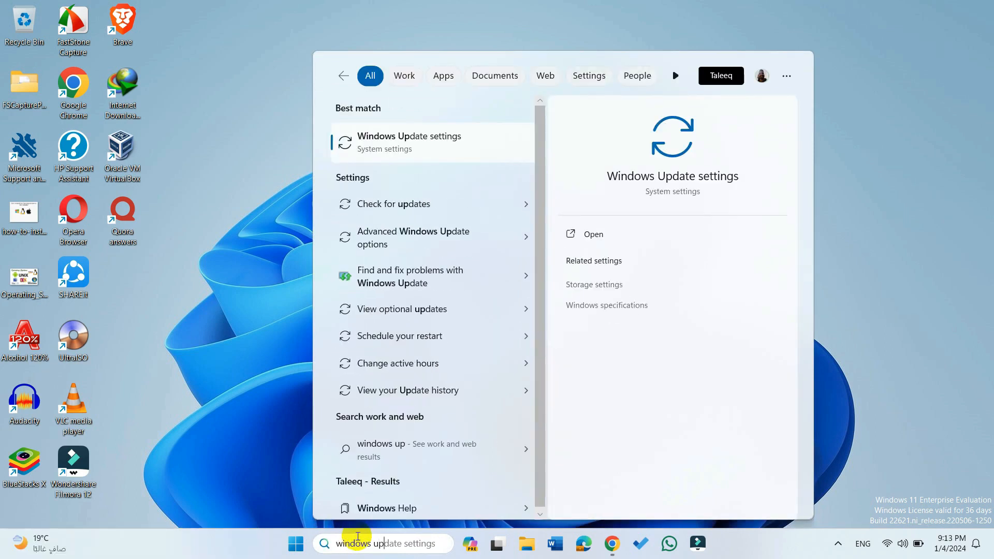
{"action": "left_click", "coordinate": [460, 148]}
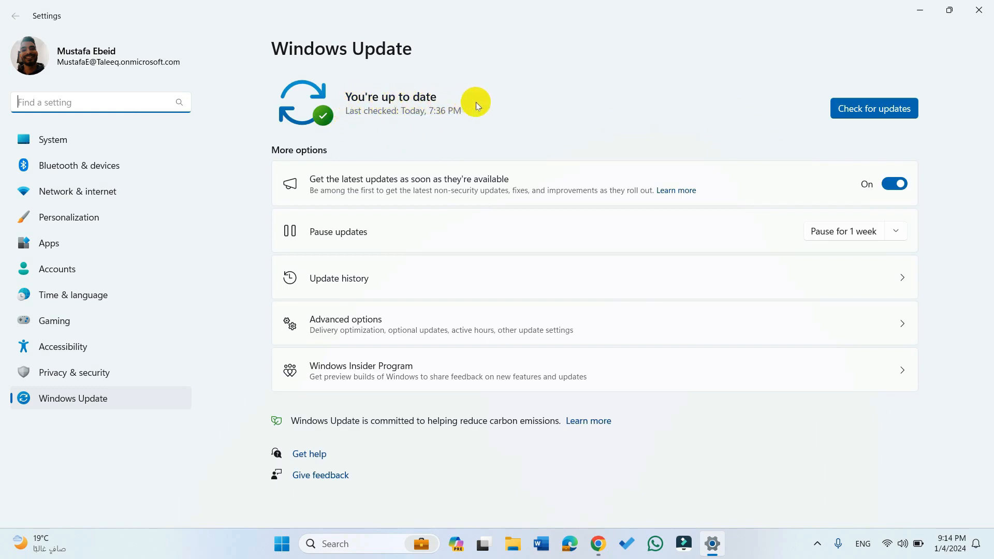
{"action": "left_click", "coordinate": [845, 107]}
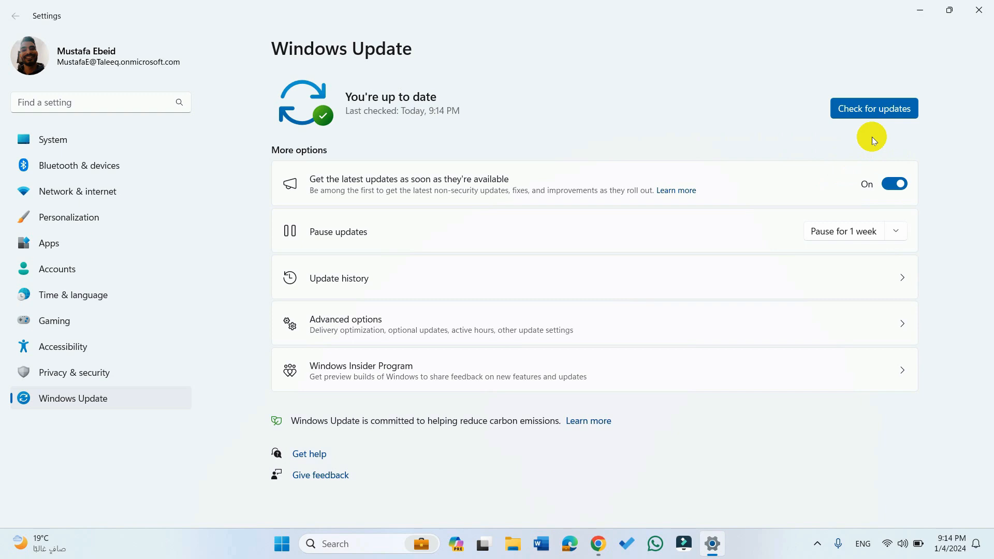
Switch the option to get the latest updates as soon as they're available off and back on
{"action": "left_click", "coordinate": [894, 184]}
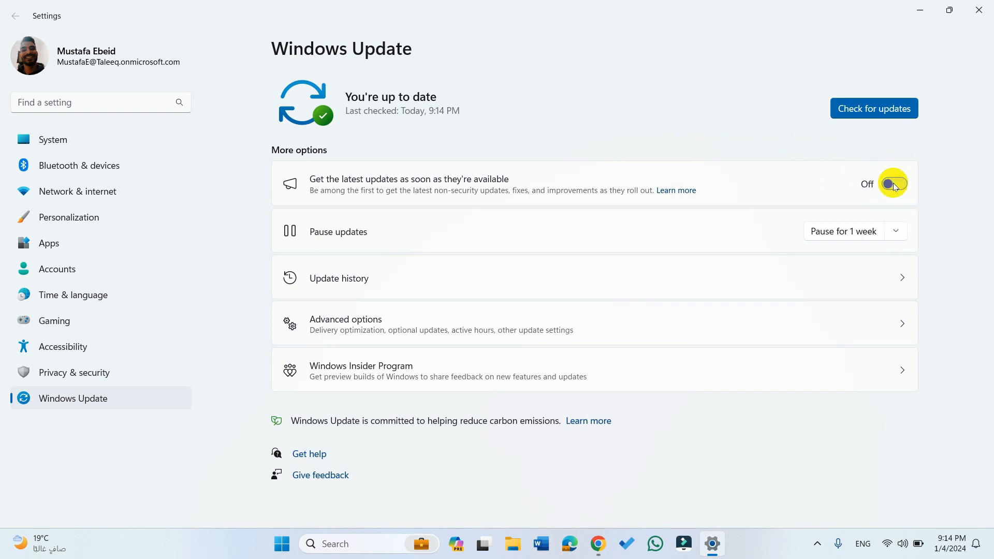
{"action": "left_click", "coordinate": [895, 185]}
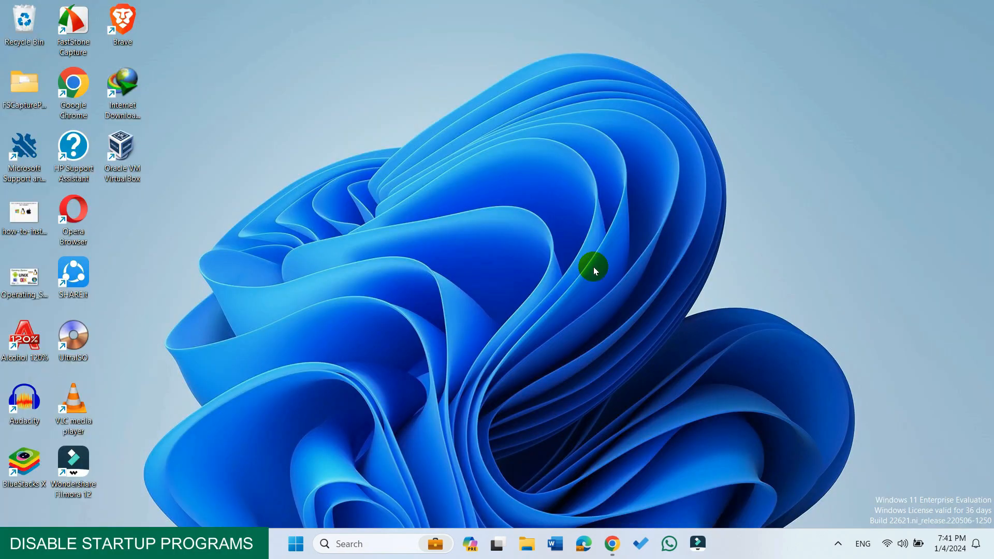
Open Task Manager and maximize its window
{"action": "left_click", "coordinate": [387, 543]}
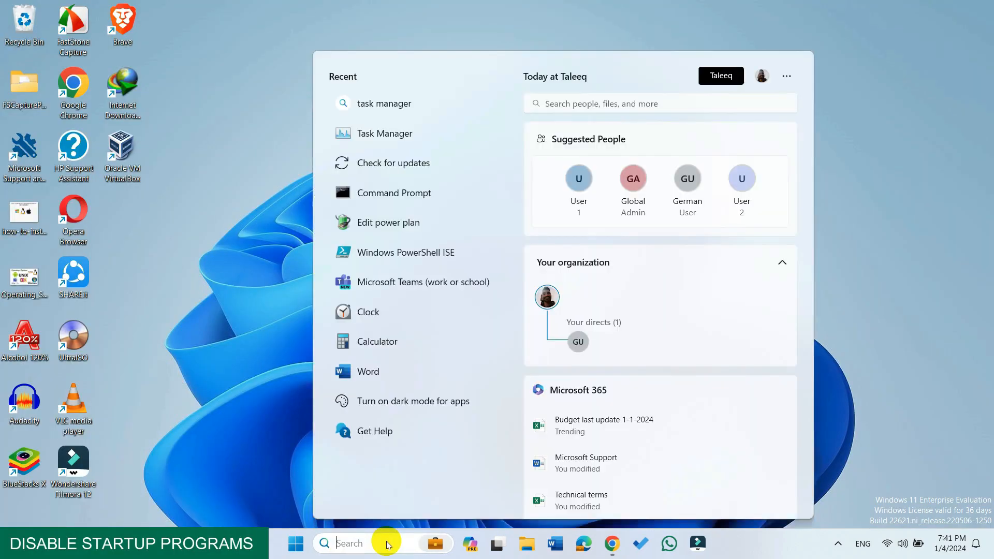
{"action": "type", "text": "task"}
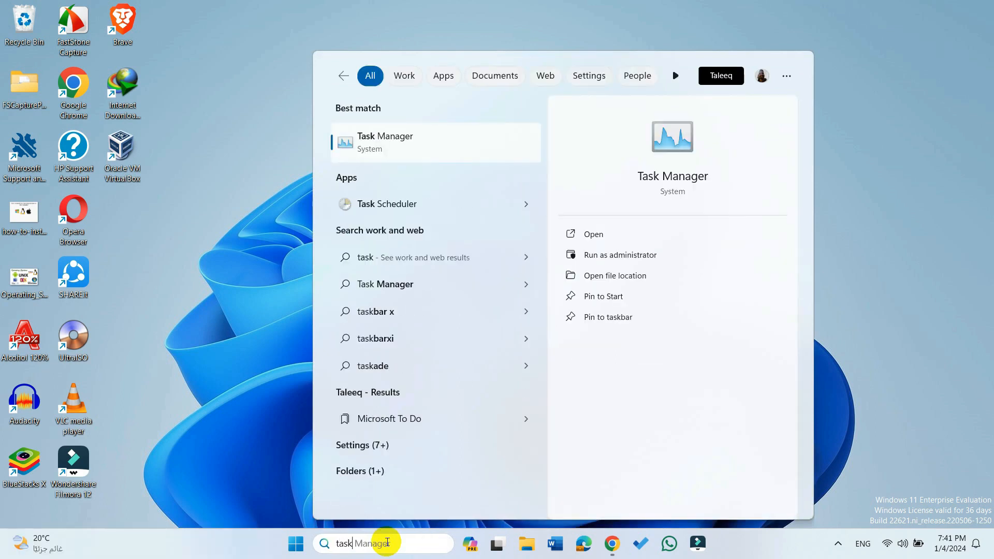
{"action": "left_click", "coordinate": [443, 148]}
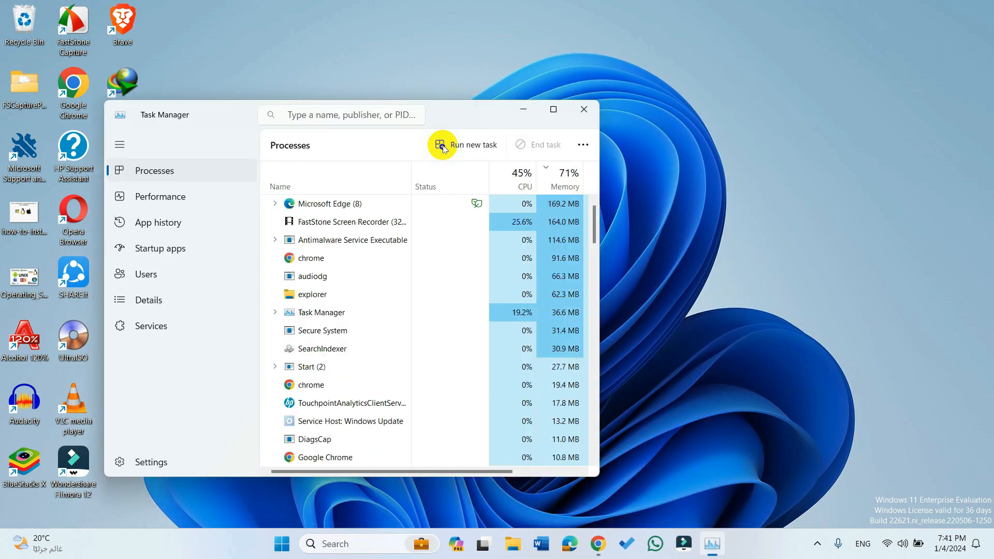
{"action": "left_click", "coordinate": [553, 111]}
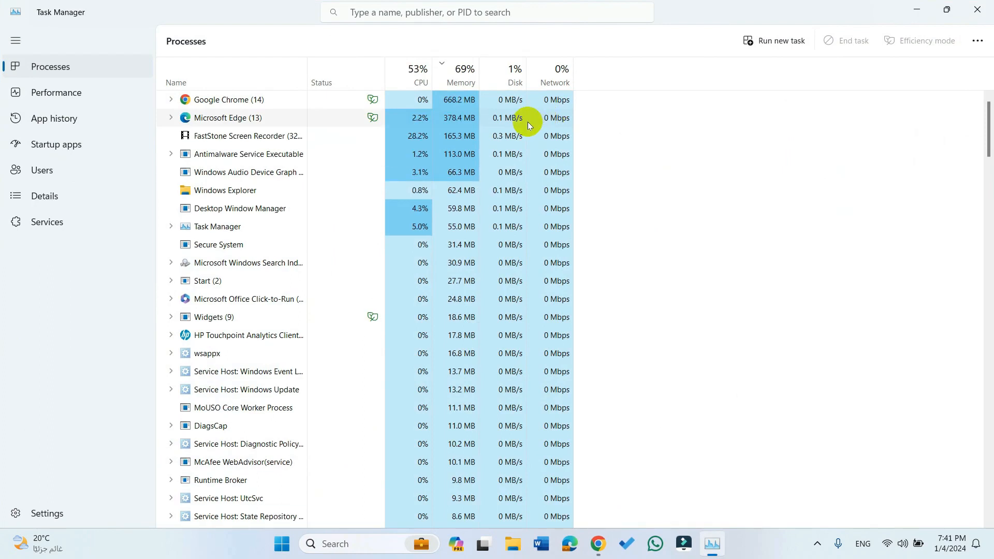
Show the startup apps and sort them by startup impact, highest first
{"action": "left_click", "coordinate": [110, 148]}
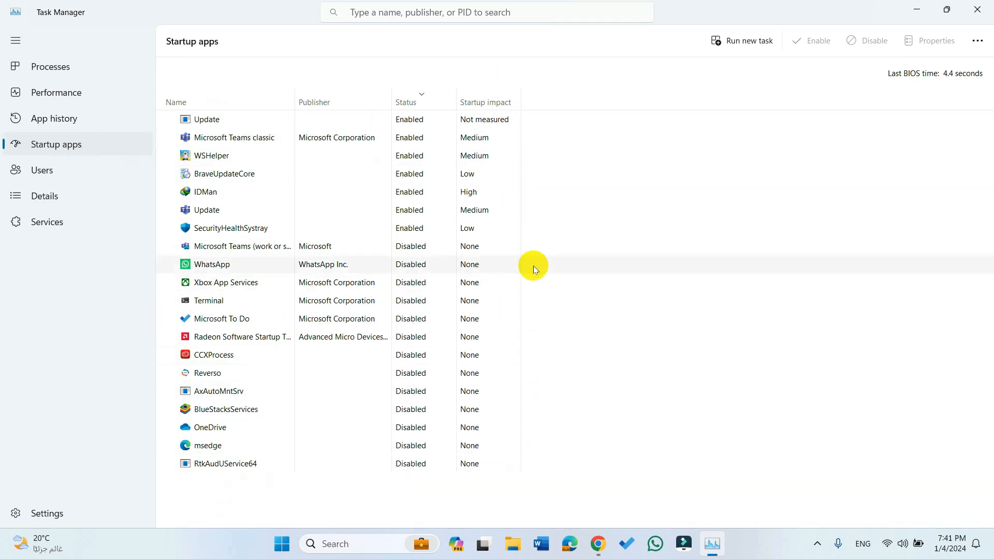
{"action": "left_click", "coordinate": [509, 102]}
{"action": "left_click", "coordinate": [508, 102]}
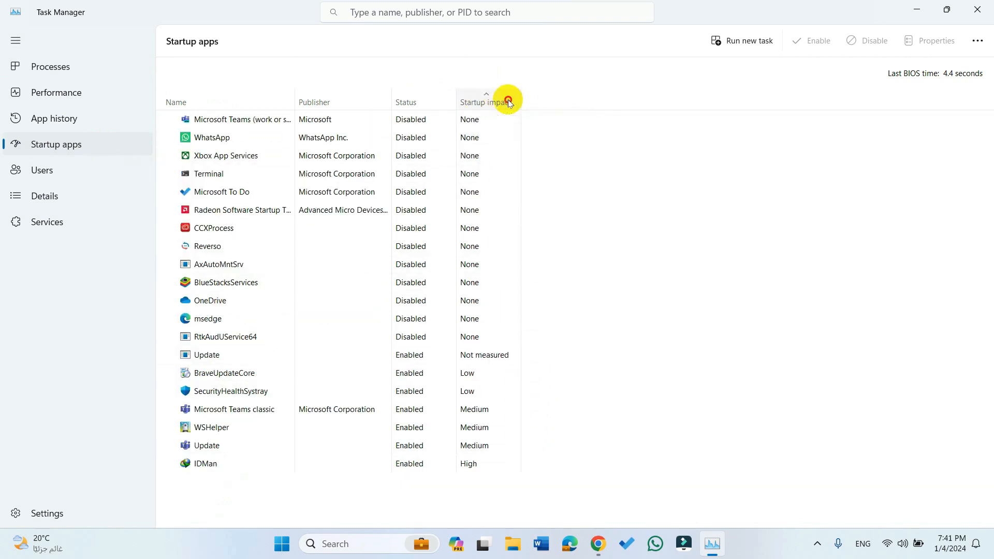
{"action": "left_click", "coordinate": [508, 101]}
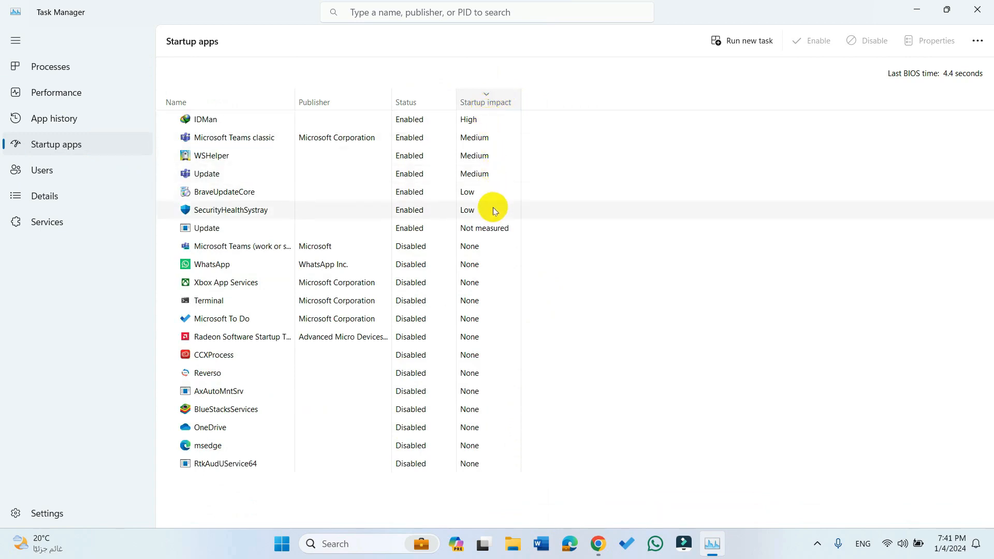
Disable IDMan, Microsoft Teams classic and WSHelper as startup apps
{"action": "right_click", "coordinate": [410, 122]}
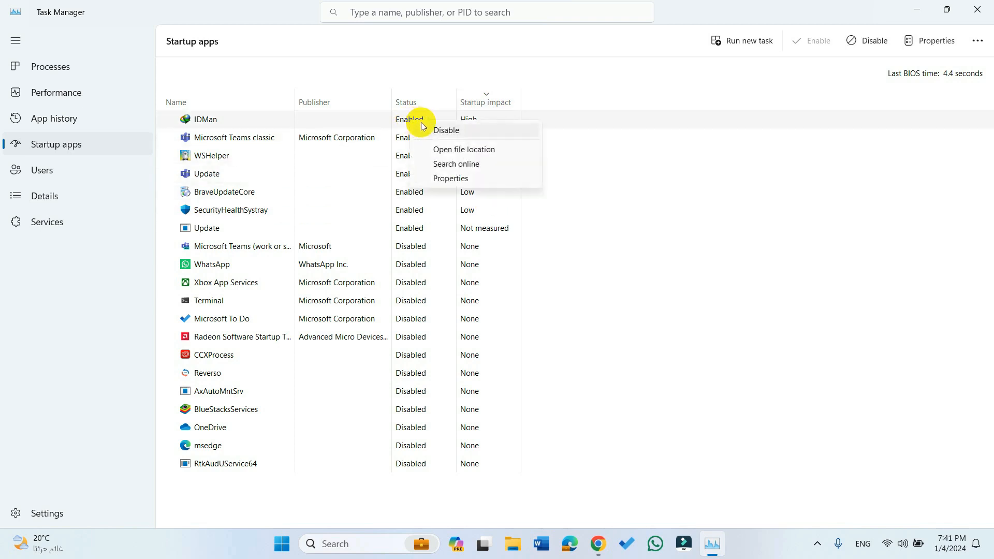
{"action": "left_click", "coordinate": [479, 131]}
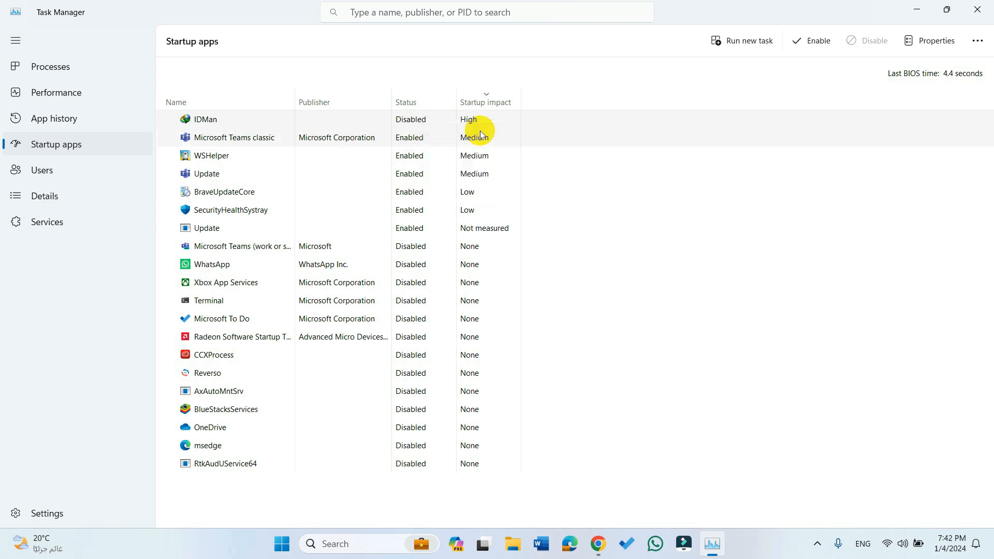
{"action": "right_click", "coordinate": [434, 138]}
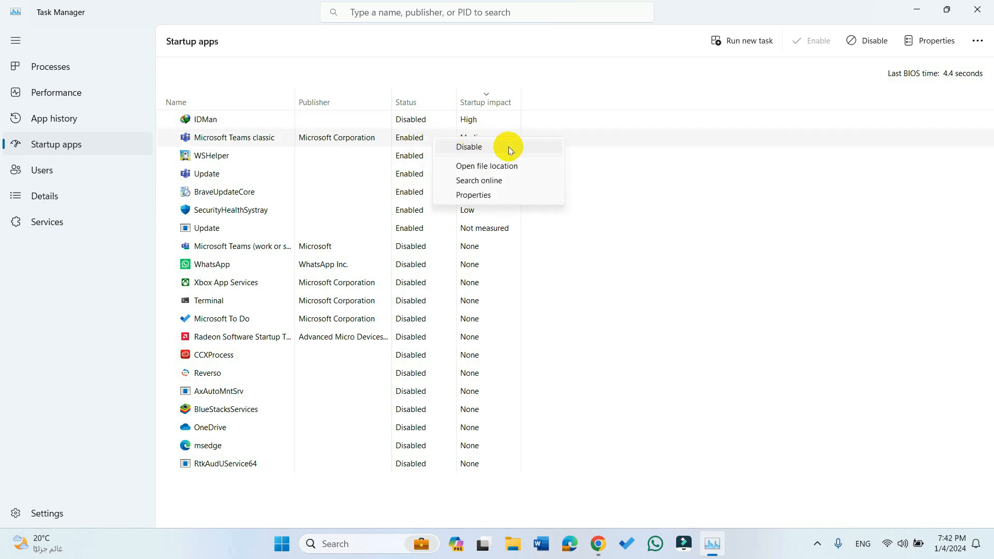
{"action": "left_click", "coordinate": [506, 147]}
{"action": "right_click", "coordinate": [429, 155]}
{"action": "left_click", "coordinate": [471, 162]}
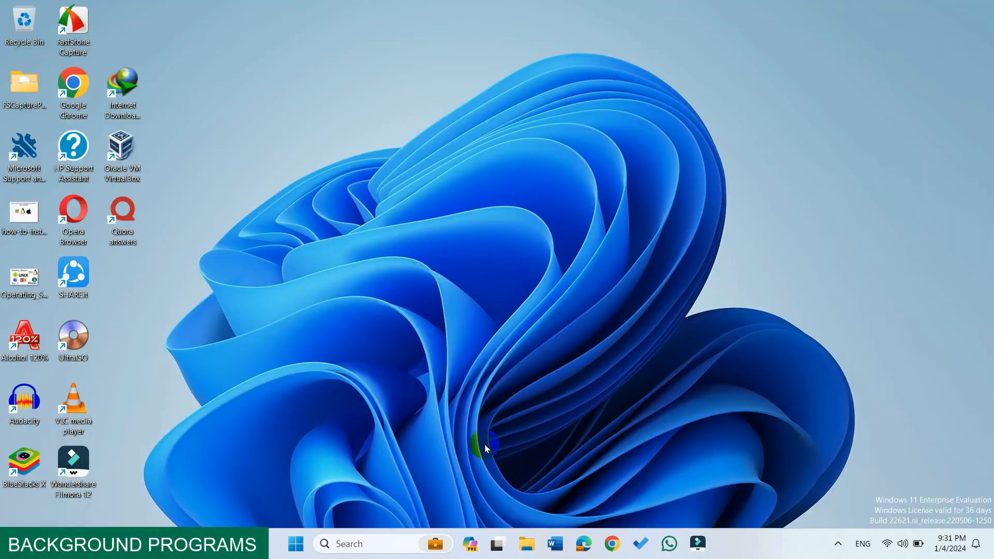
Open the Installed apps settings and look through the list of apps
{"action": "left_click", "coordinate": [386, 537]}
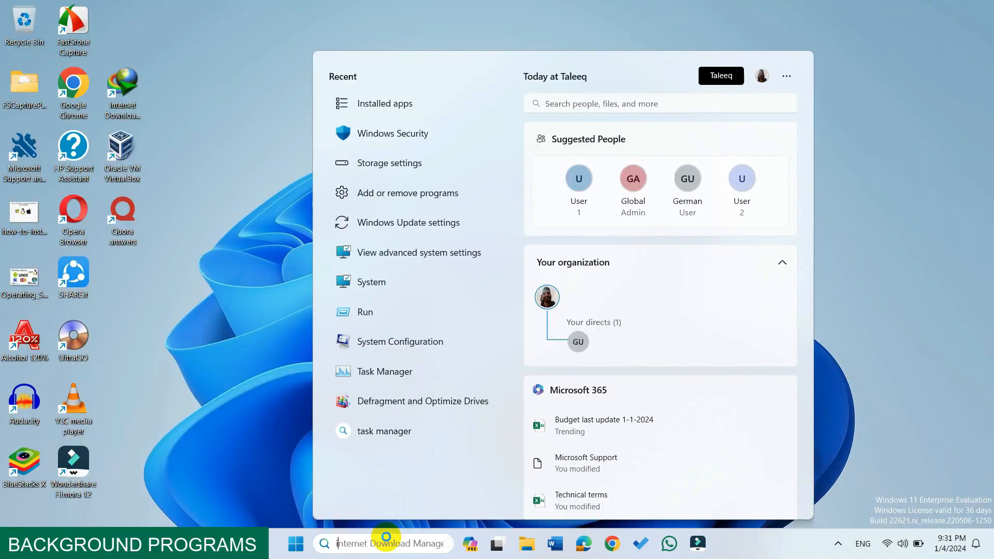
{"action": "type", "text": "installed a"}
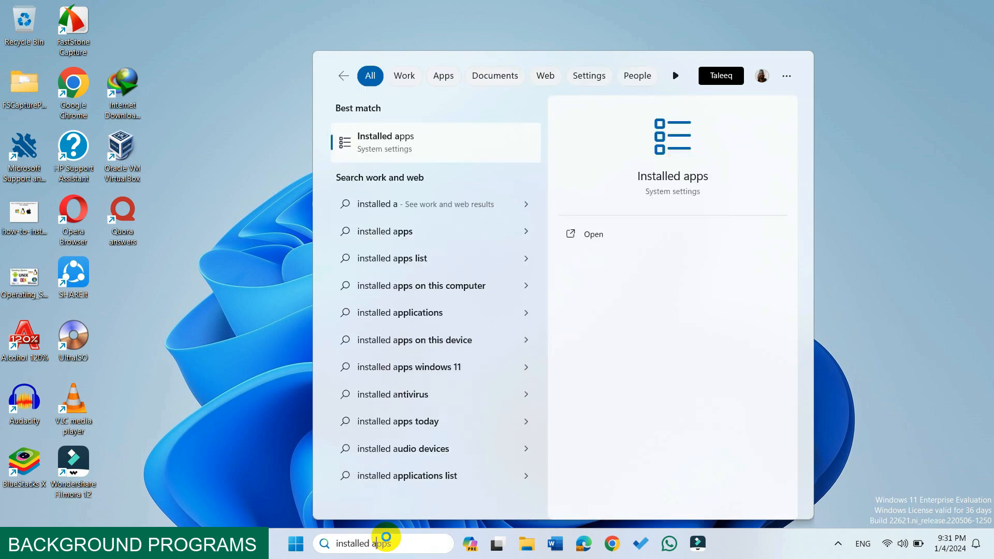
{"action": "left_click", "coordinate": [447, 150]}
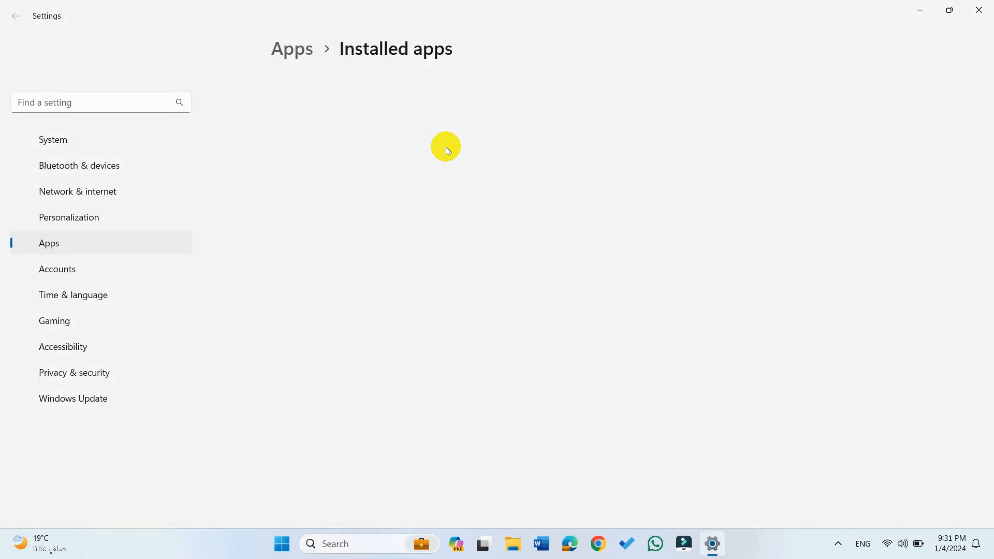
{"action": "scroll", "coordinate": [519, 237], "scroll_direction": "down", "scroll_amount": 3}
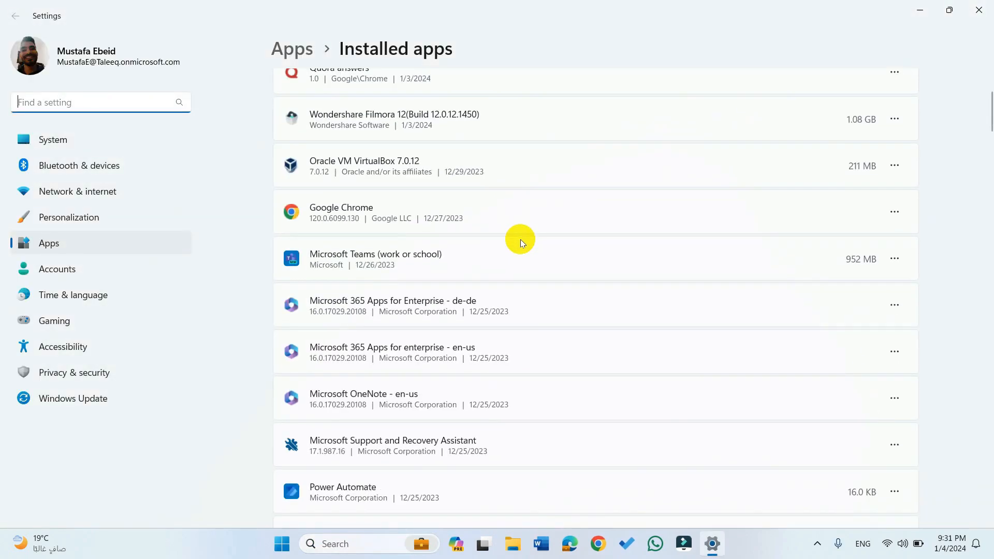
{"action": "scroll", "coordinate": [499, 176], "scroll_direction": "up", "scroll_amount": 3}
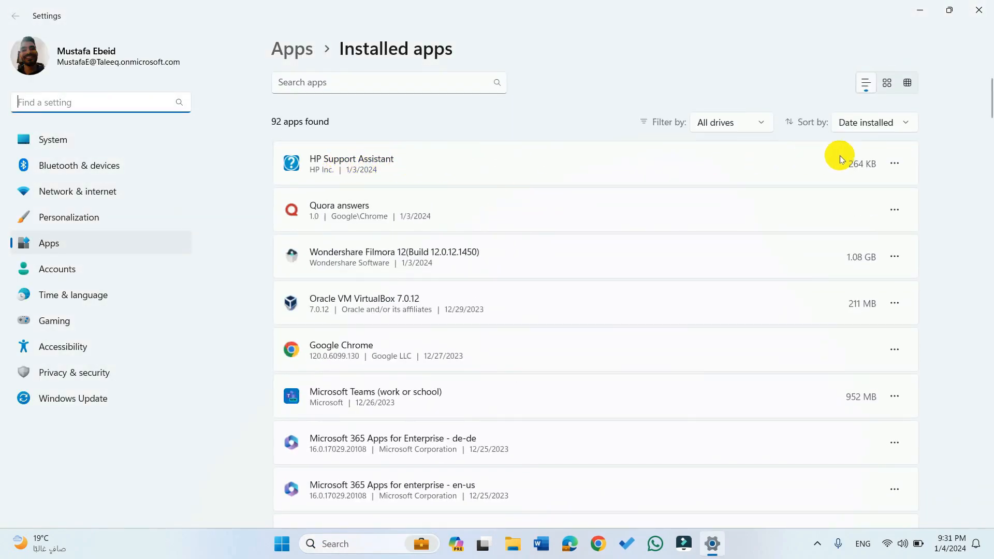
Set the background apps permission of HP Support Assistant to Never in its advanced options
{"action": "left_click", "coordinate": [893, 158]}
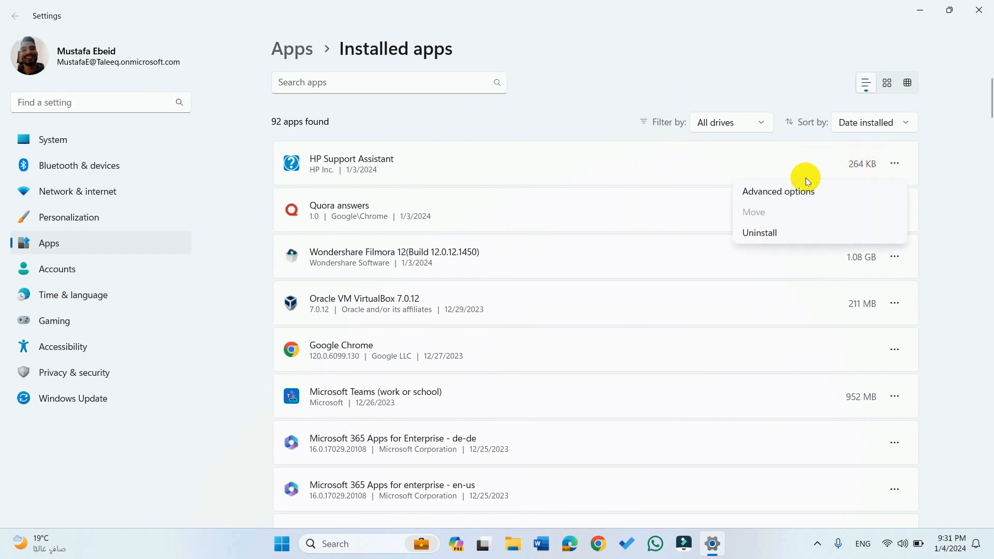
{"action": "left_click", "coordinate": [782, 191]}
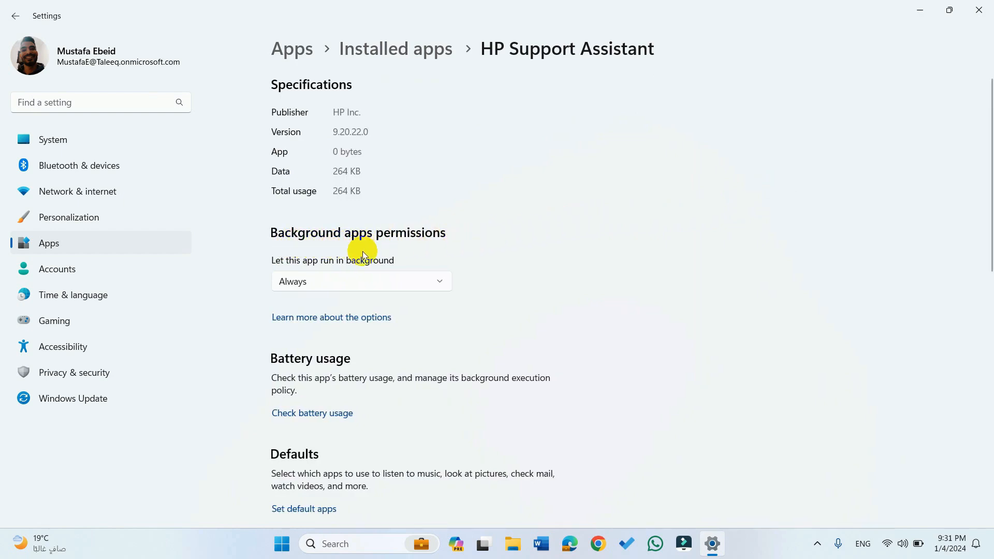
{"action": "left_click", "coordinate": [437, 281]}
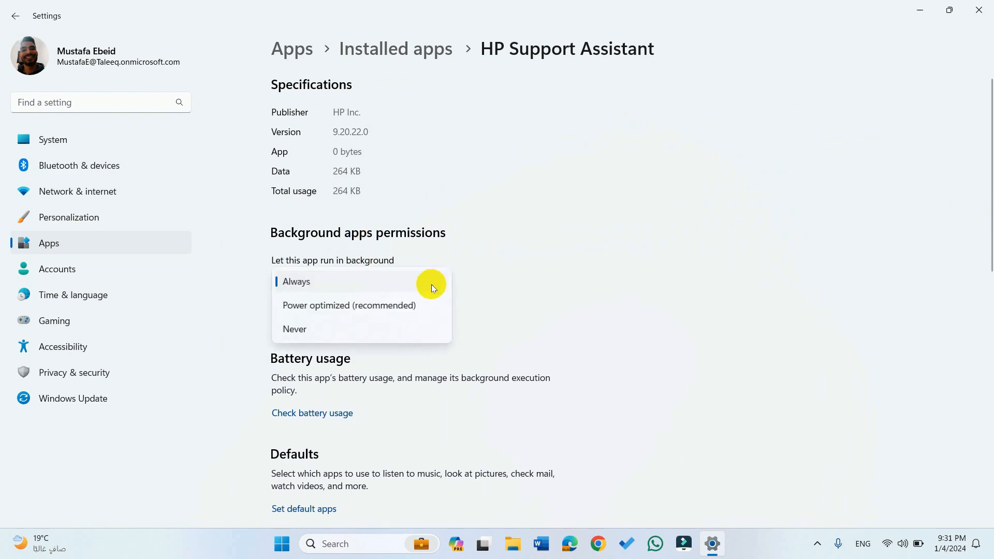
{"action": "left_click", "coordinate": [321, 330]}
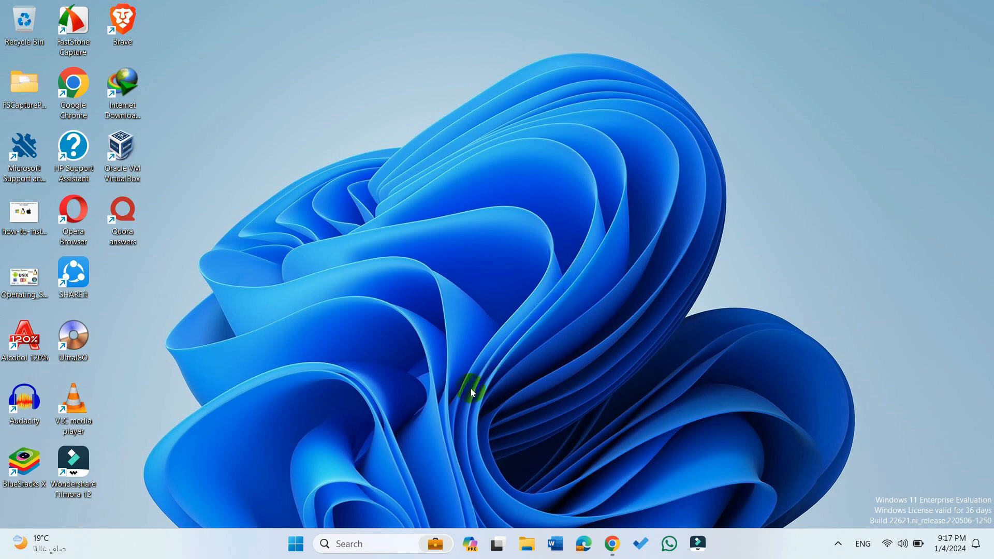
Search Windows for "add or re" and open Add or remove programs
{"action": "left_click", "coordinate": [366, 541]}
{"action": "type", "text": "add"}
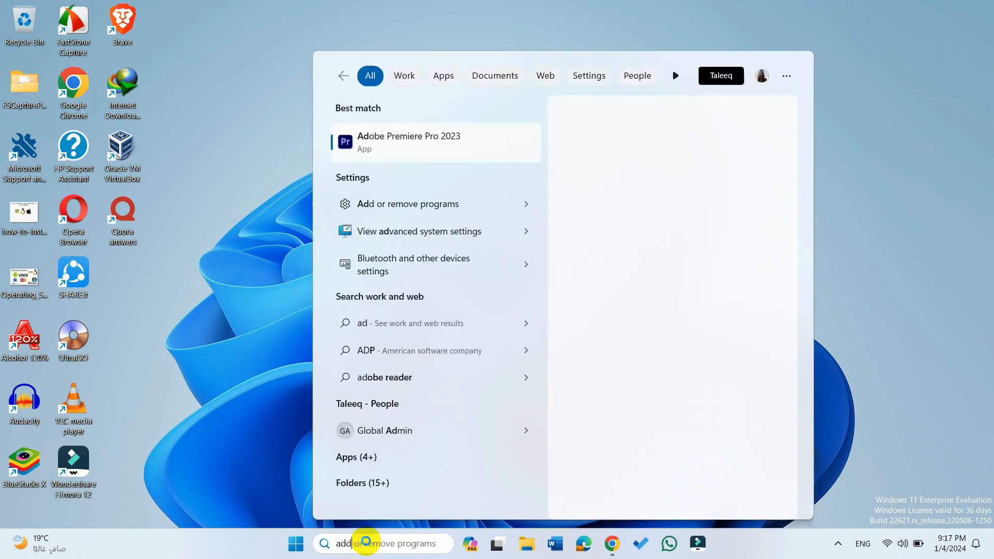
{"action": "type", "text": " or re"}
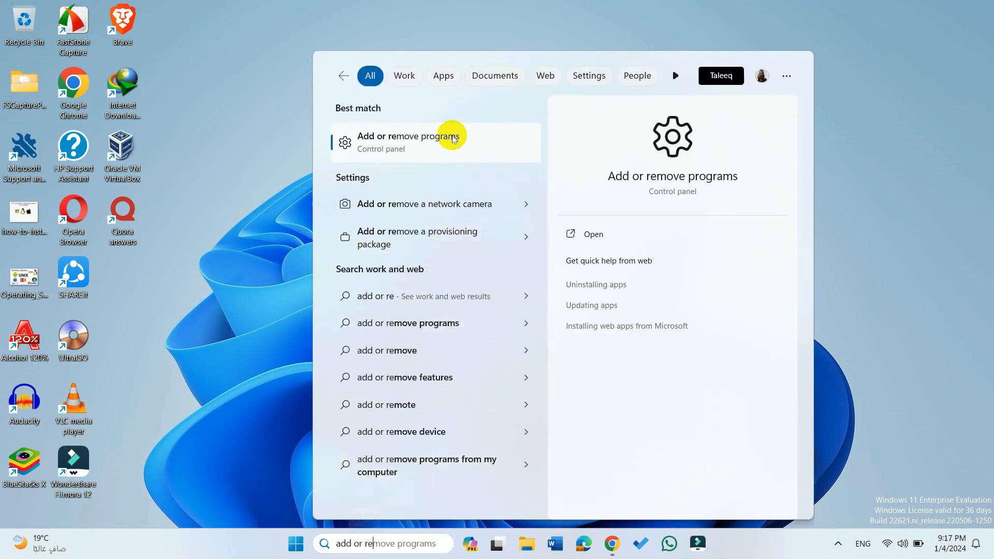
{"action": "left_click", "coordinate": [474, 138]}
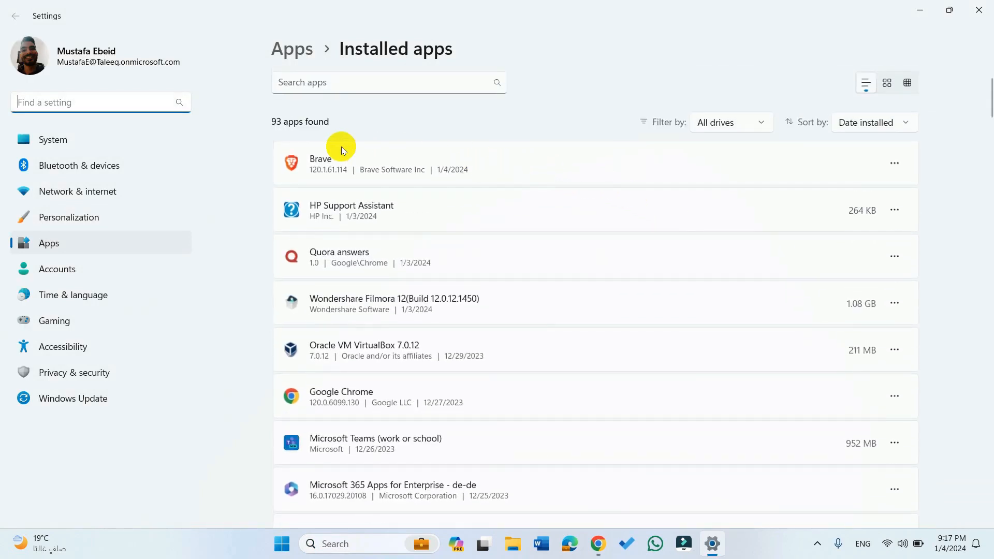
Uninstall the Brave browser and choose to delete its browsing data as well
{"action": "left_click", "coordinate": [895, 164]}
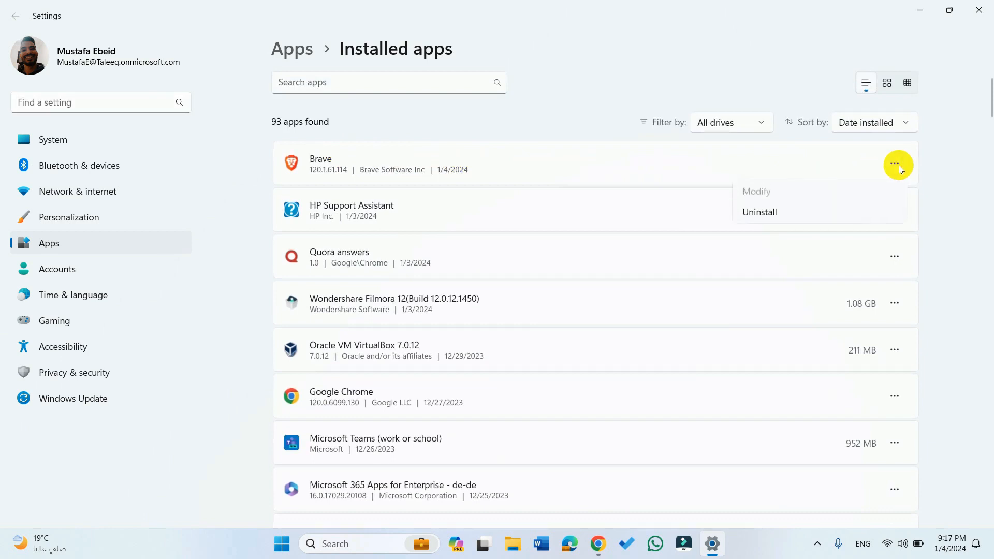
{"action": "left_click", "coordinate": [773, 212]}
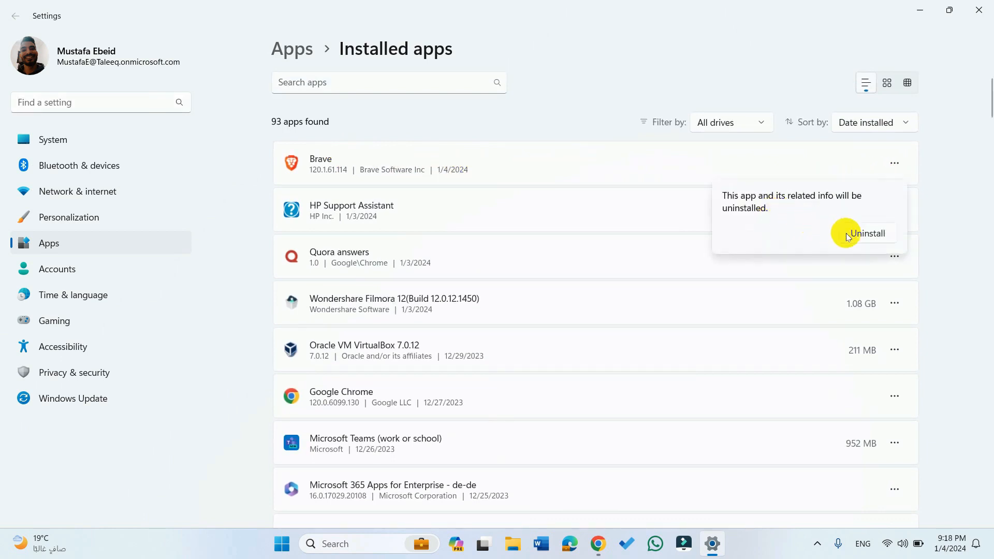
{"action": "left_click", "coordinate": [870, 234]}
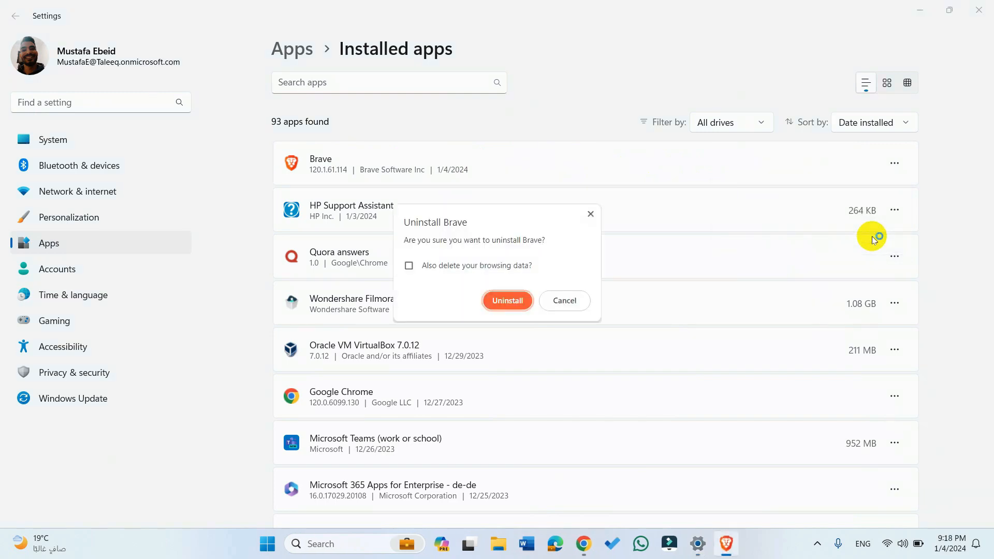
{"action": "left_click", "coordinate": [520, 270]}
{"action": "left_click", "coordinate": [507, 300]}
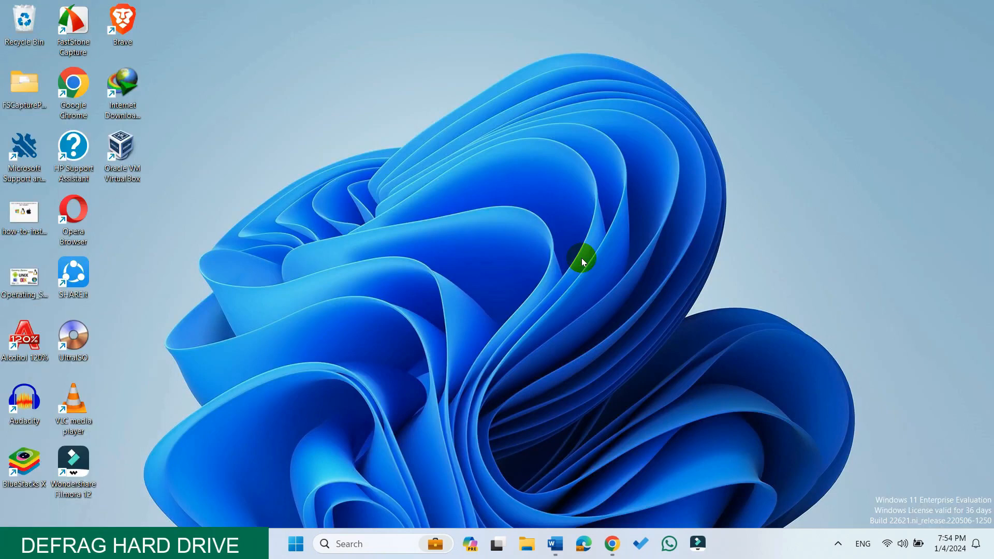
Search Windows for "defr", open Defragment and Optimize Drives, and optimize the Windows (C:) drive
{"action": "left_click", "coordinate": [362, 542]}
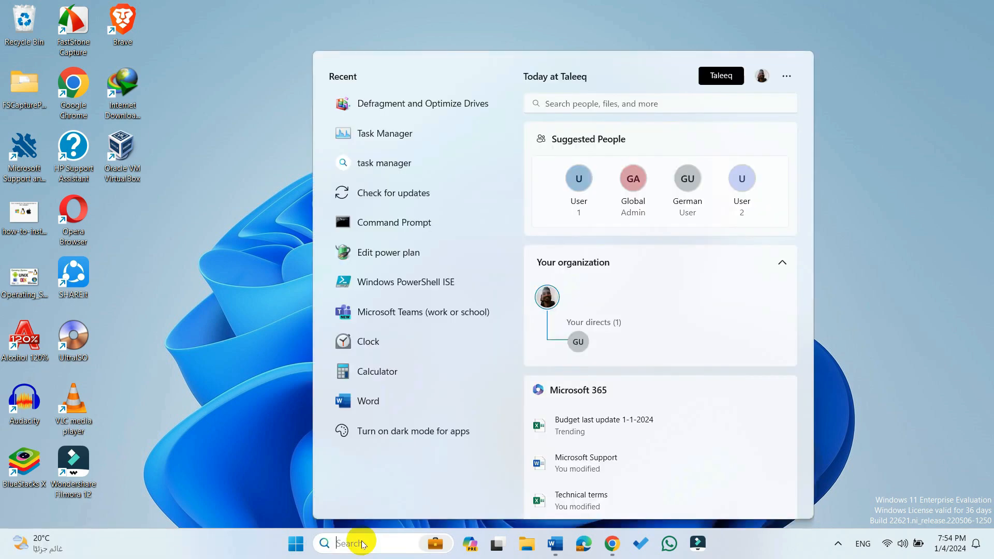
{"action": "type", "text": "defr"}
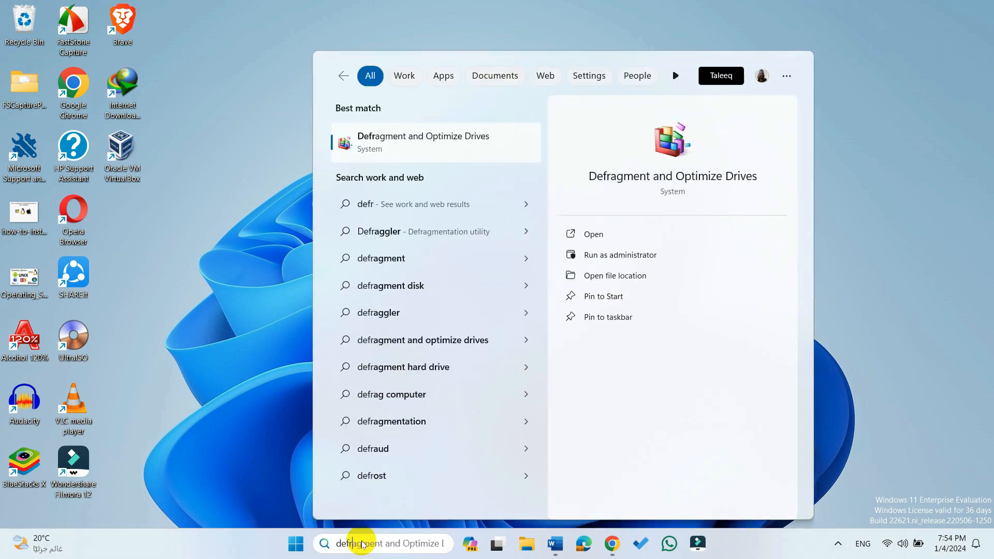
{"action": "left_click", "coordinate": [458, 153]}
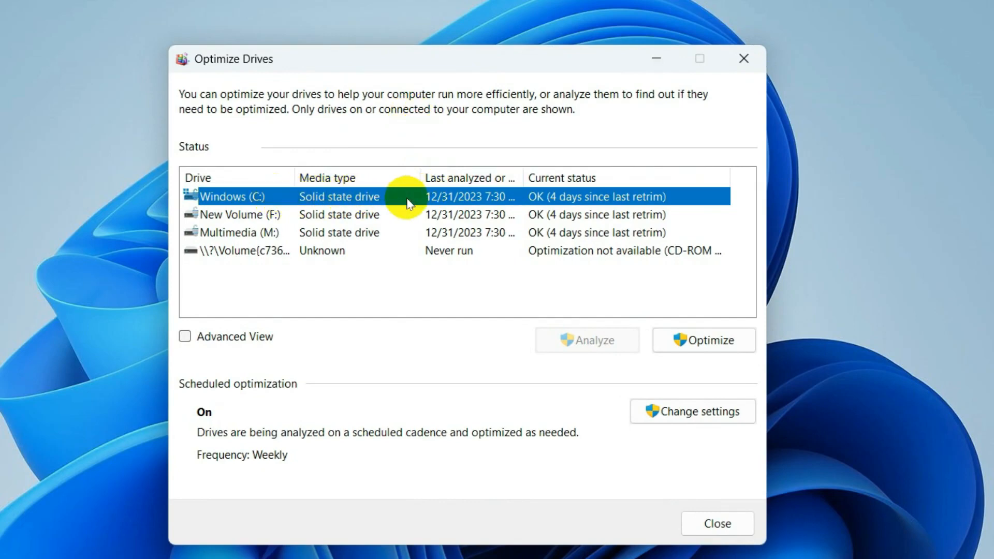
{"action": "left_click", "coordinate": [696, 342]}
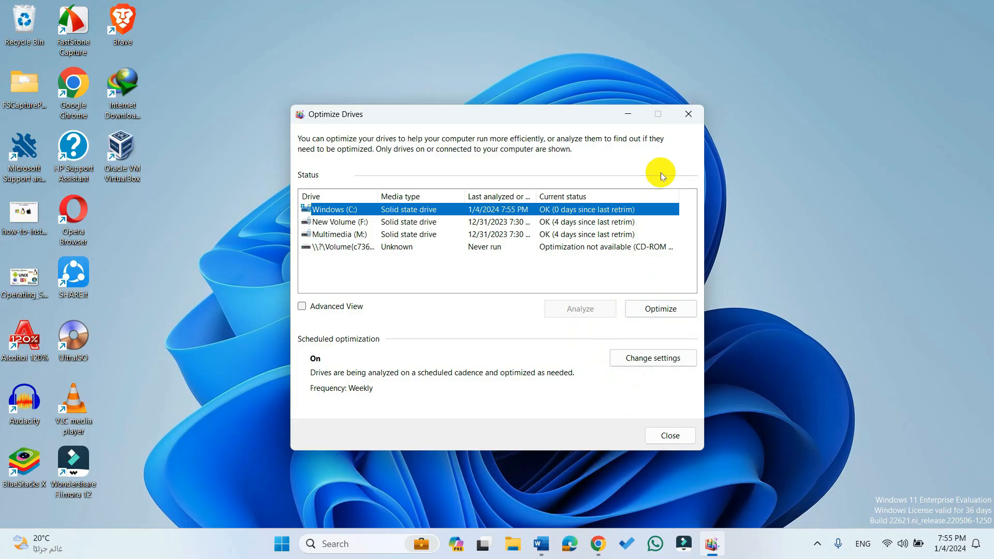
{"action": "left_click", "coordinate": [688, 112]}
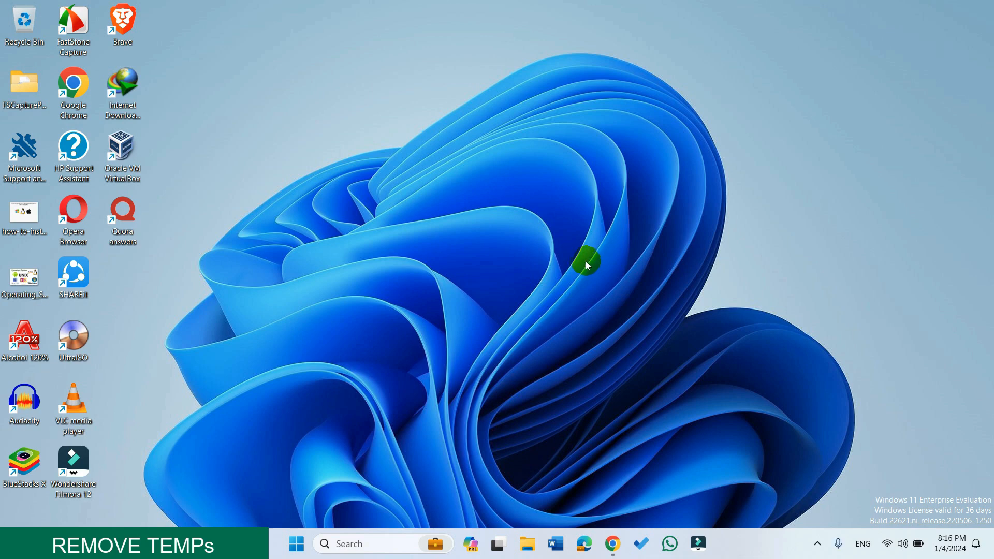
Search Windows for Run and use it to open the %temp% folder
{"action": "left_click", "coordinate": [365, 542]}
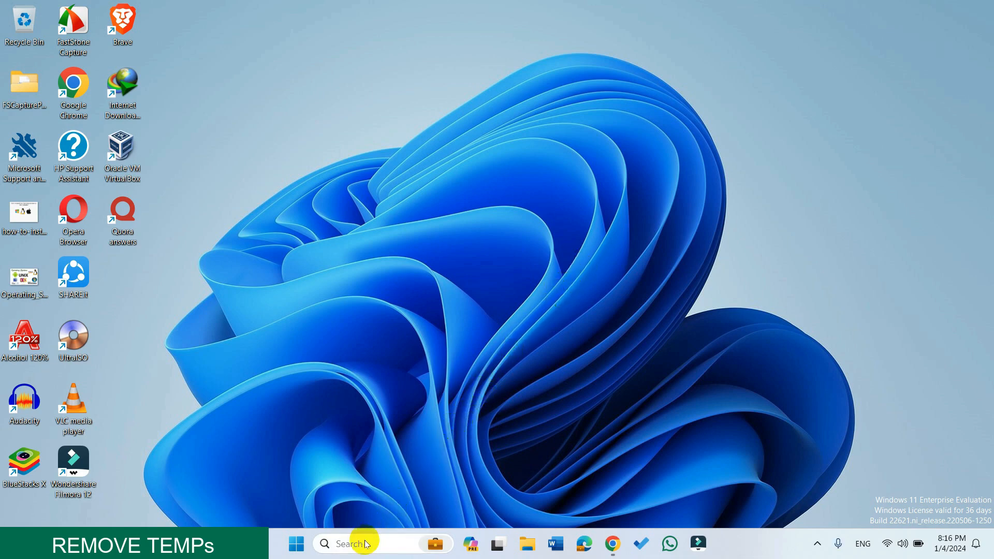
{"action": "type", "text": "run"}
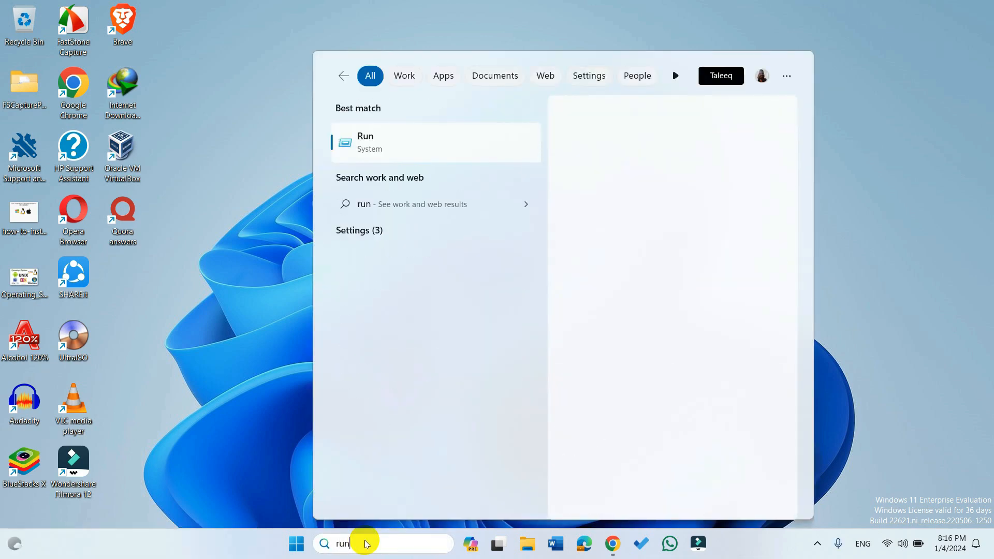
{"action": "left_click", "coordinate": [396, 139]}
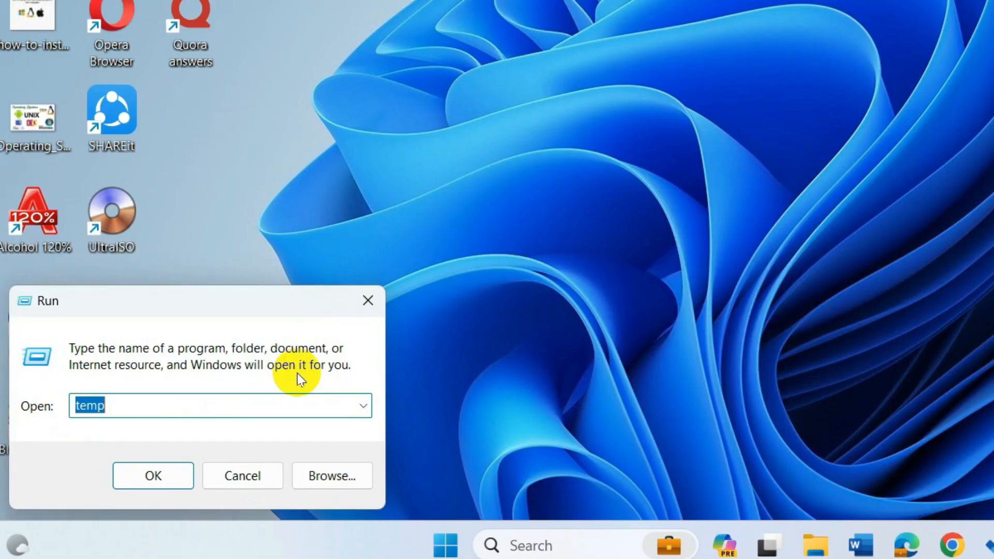
{"action": "key", "text": "BackSpace"}
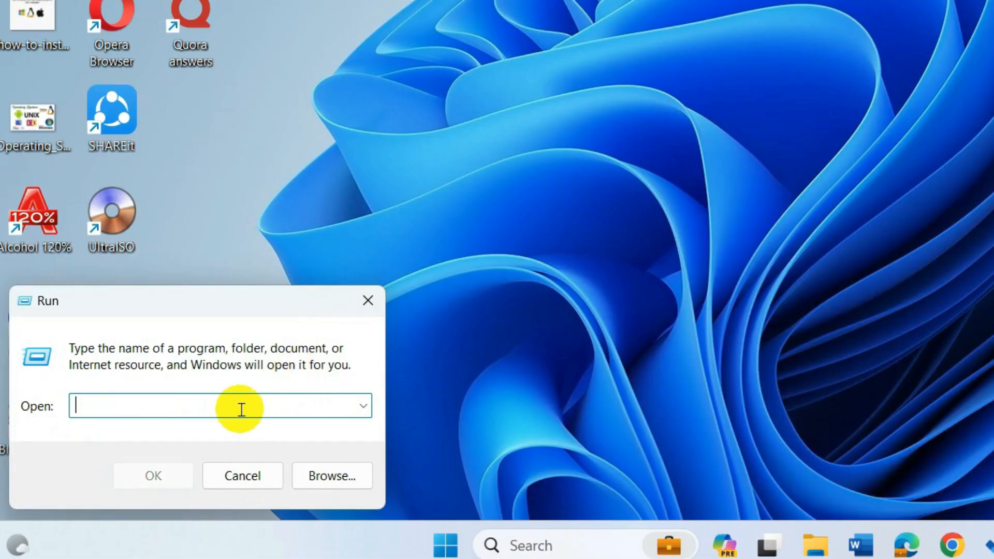
{"action": "type", "text": "%"}
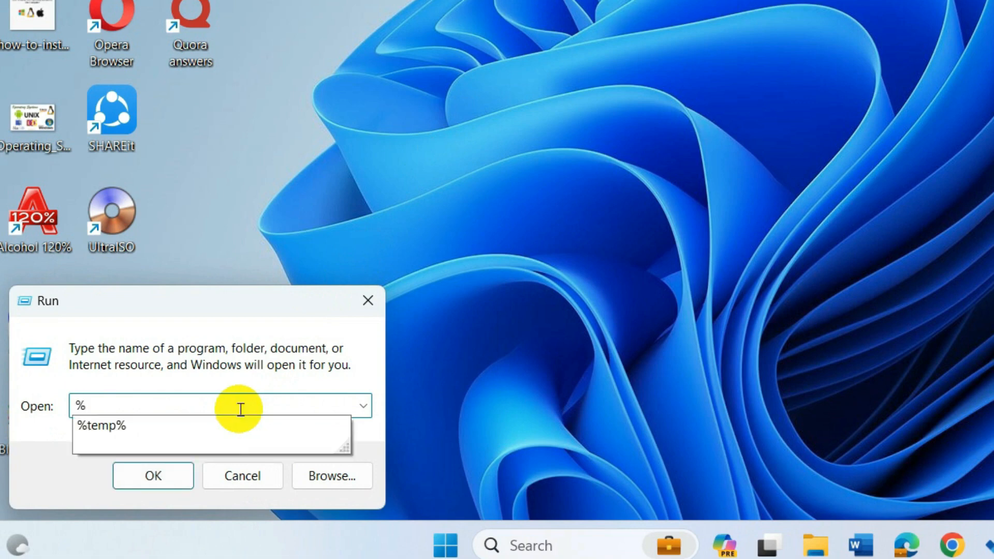
{"action": "type", "text": "temp%"}
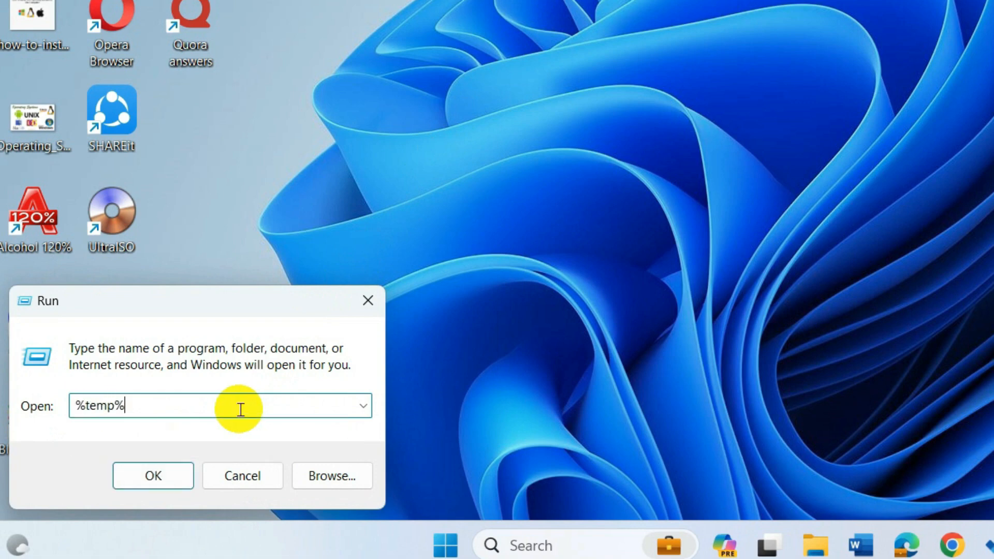
{"action": "left_click", "coordinate": [161, 484]}
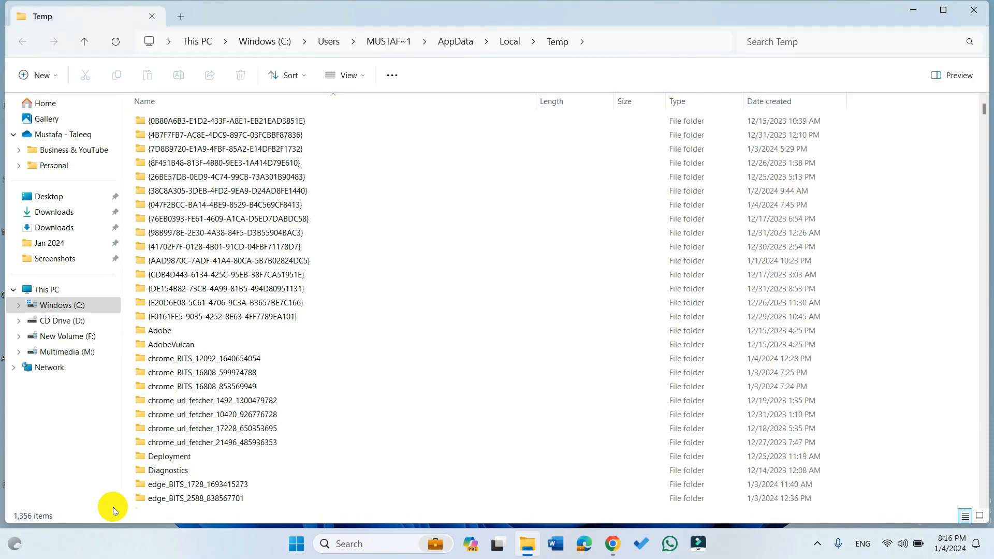
Delete everything in the user's Temp folder, granting administrator permission and skipping in-use items, with both choices applied to all current items
{"action": "left_click", "coordinate": [280, 123]}
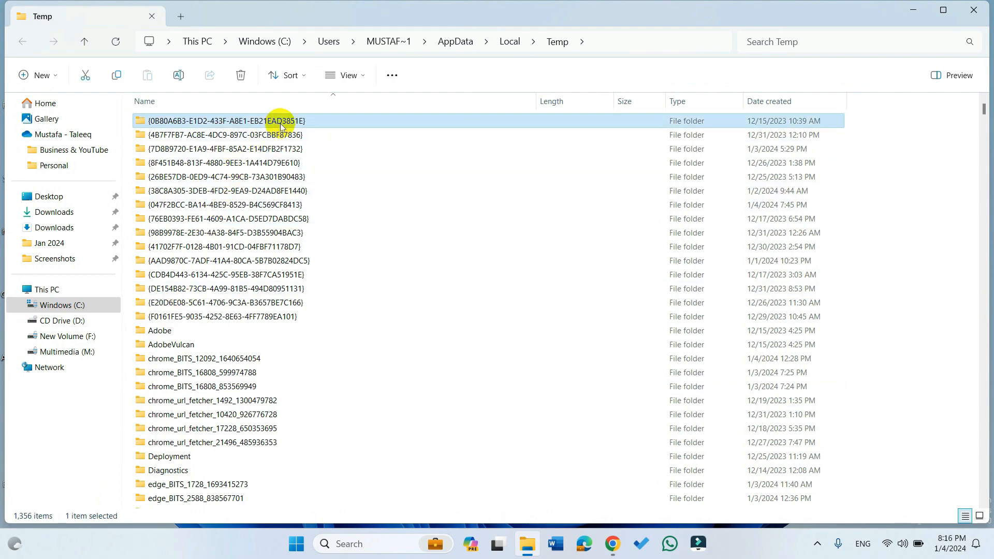
{"action": "left_click", "coordinate": [390, 76]}
{"action": "left_click", "coordinate": [339, 171]}
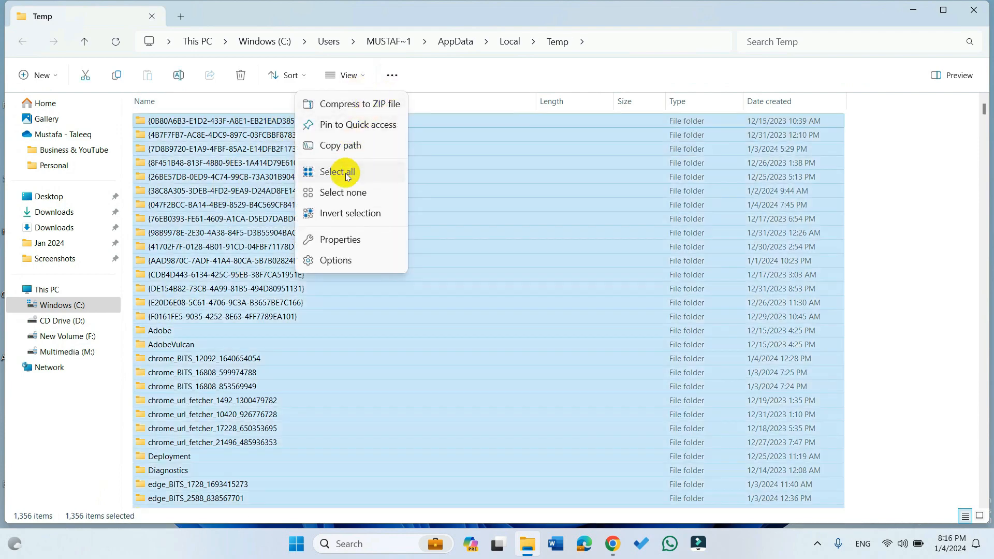
{"action": "left_click", "coordinate": [246, 79]}
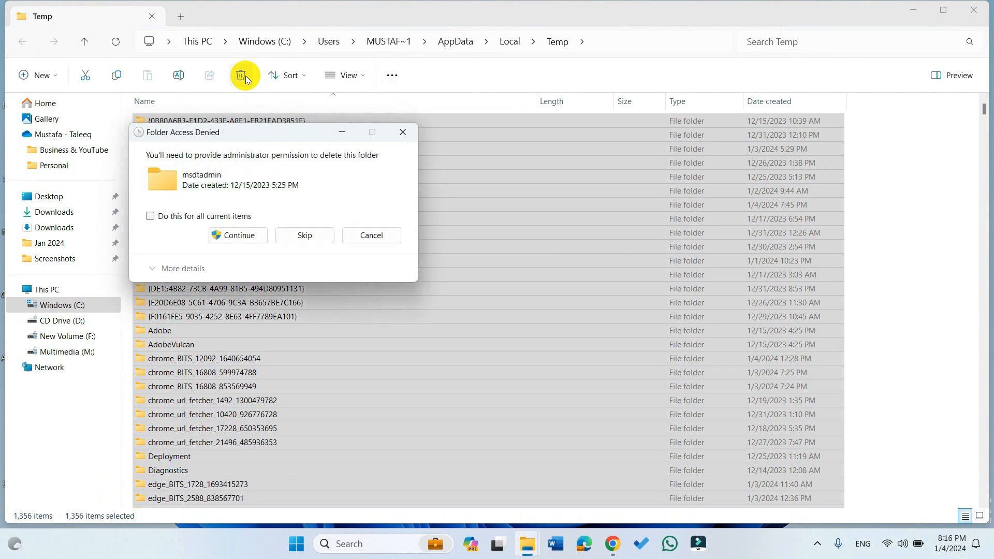
{"action": "left_click", "coordinate": [226, 215]}
{"action": "left_click", "coordinate": [231, 236]}
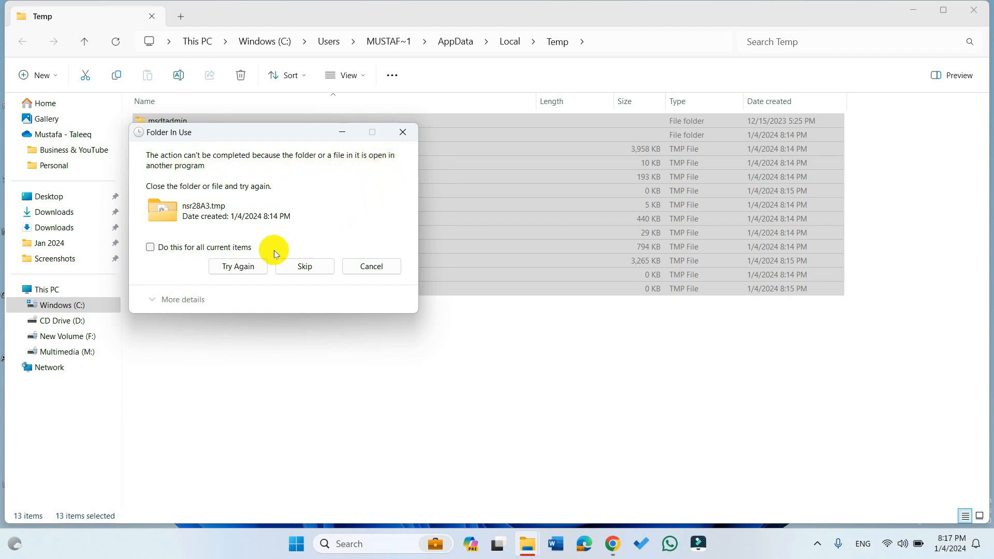
{"action": "left_click", "coordinate": [234, 248]}
{"action": "left_click", "coordinate": [304, 266]}
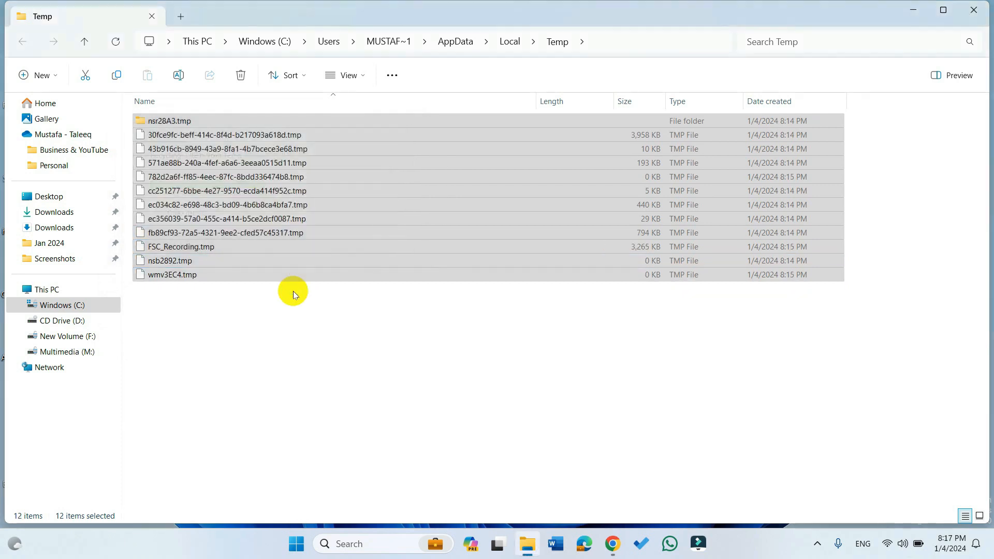
Open the Windows Temp folder by running "temp" from the Run dialog
{"action": "key", "text": "super+r"}
{"action": "left_click", "coordinate": [112, 453]}
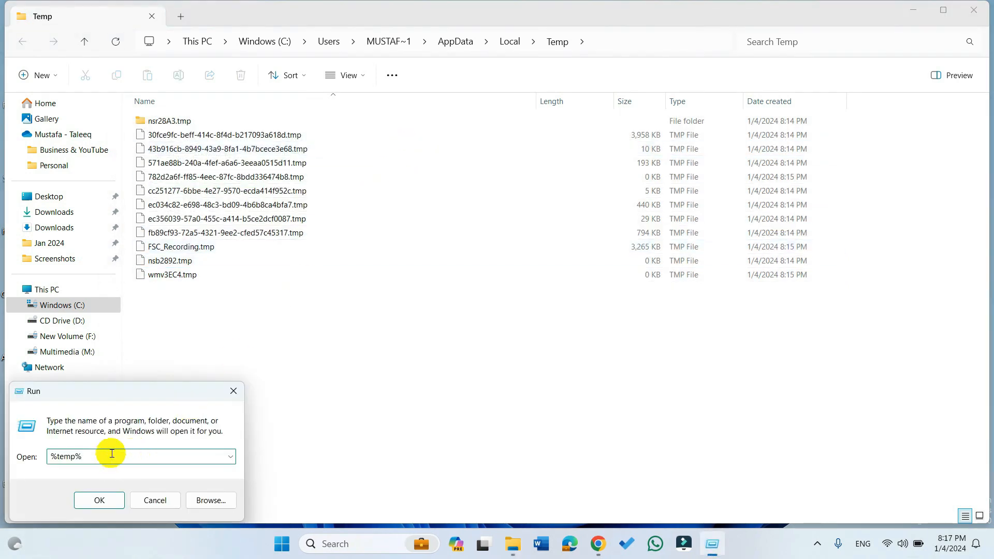
{"action": "key", "text": "BackSpace"}
{"action": "key", "text": "BackSpace"}
{"action": "key", "text": "BackSpace"}
{"action": "key", "text": "BackSpace"}
{"action": "key", "text": "BackSpace"}
{"action": "key", "text": "BackSpace"}
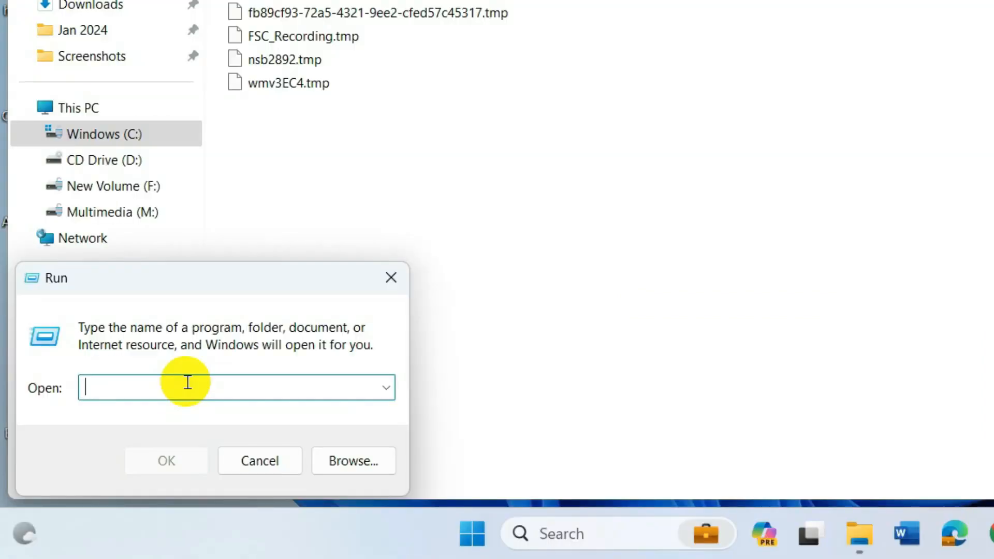
{"action": "type", "text": "temp"}
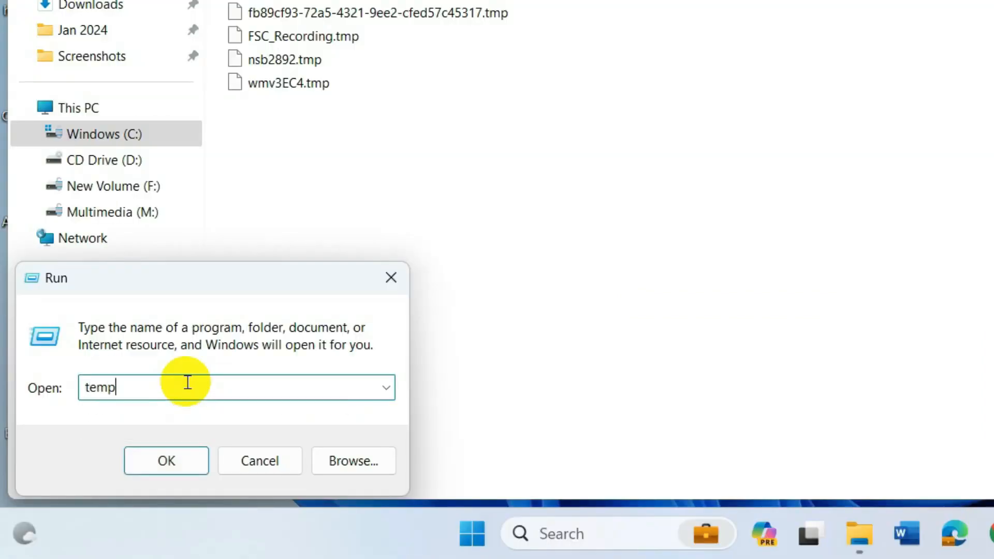
{"action": "left_click", "coordinate": [191, 459]}
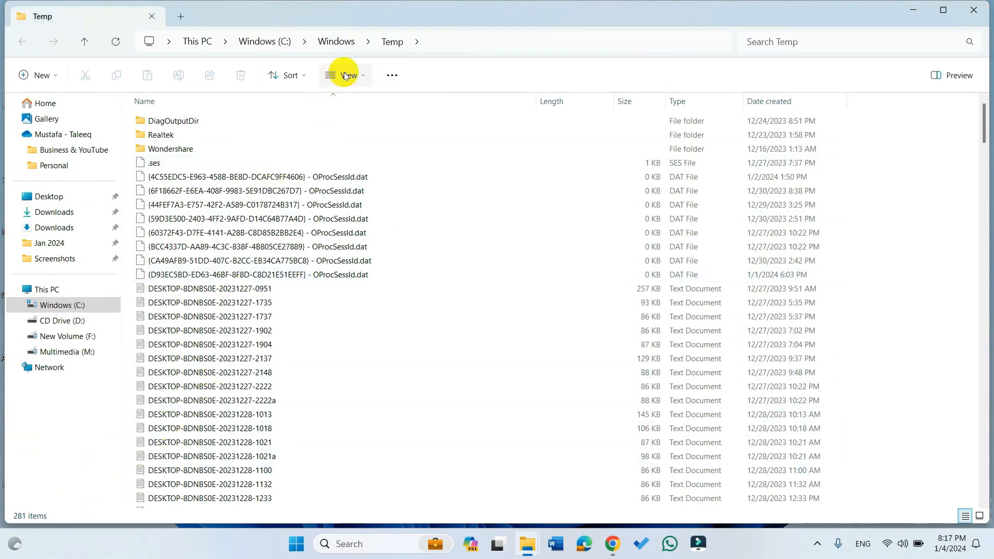
Delete all files in the Windows Temp folder, skipping the file that is in use
{"action": "left_click", "coordinate": [392, 76]}
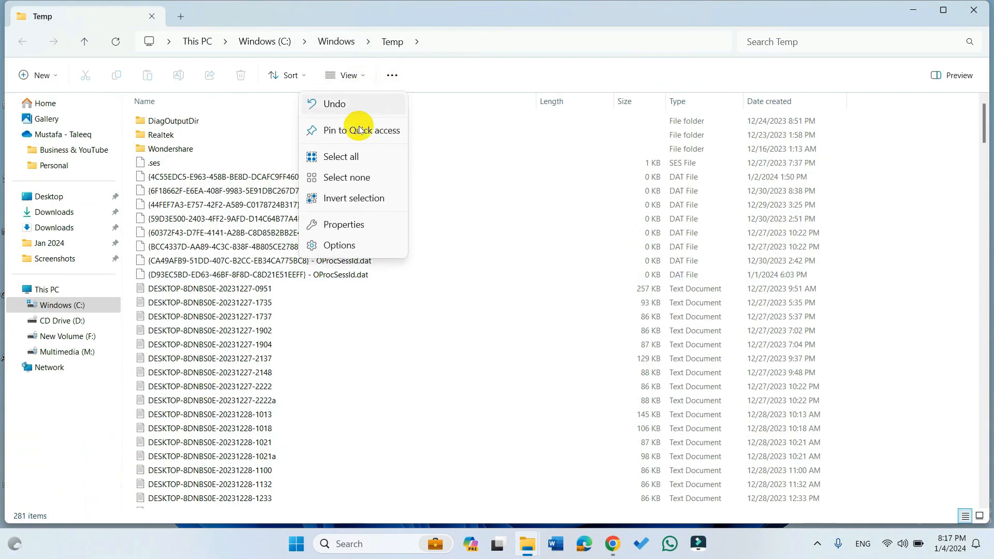
{"action": "left_click", "coordinate": [342, 156]}
{"action": "left_click", "coordinate": [239, 76]}
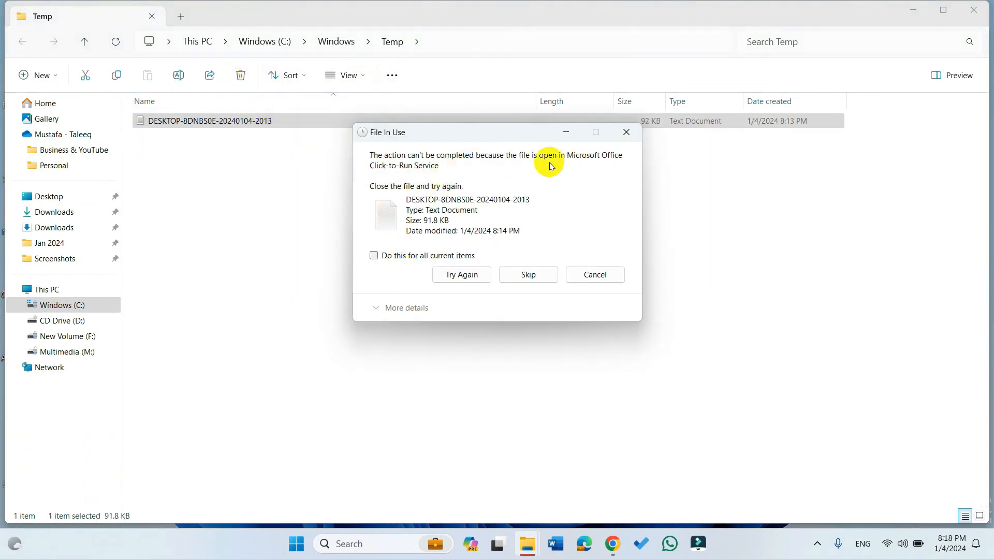
{"action": "left_click", "coordinate": [527, 275]}
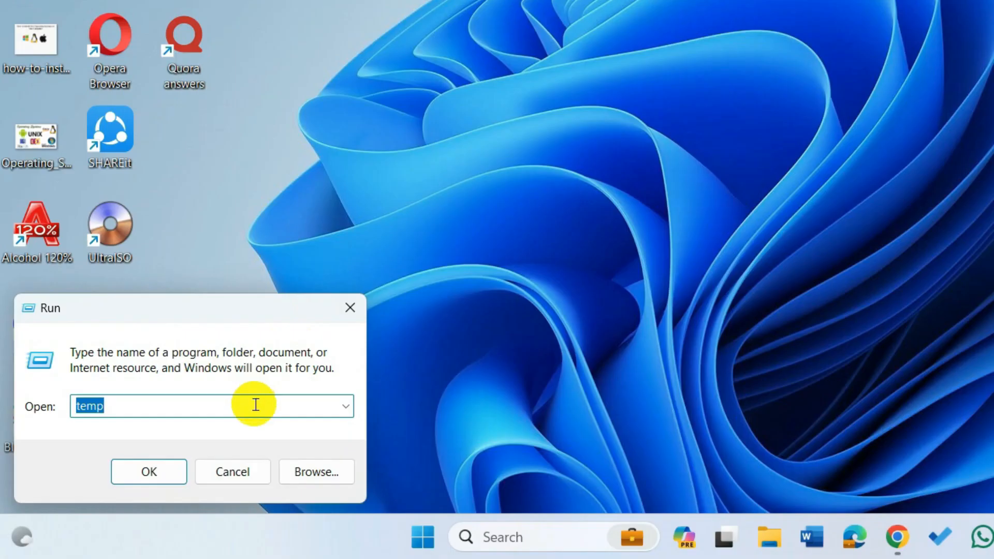
Open the Prefetch folder by running "prefetch" and grant permanent access to it
{"action": "type", "text": "prefetch"}
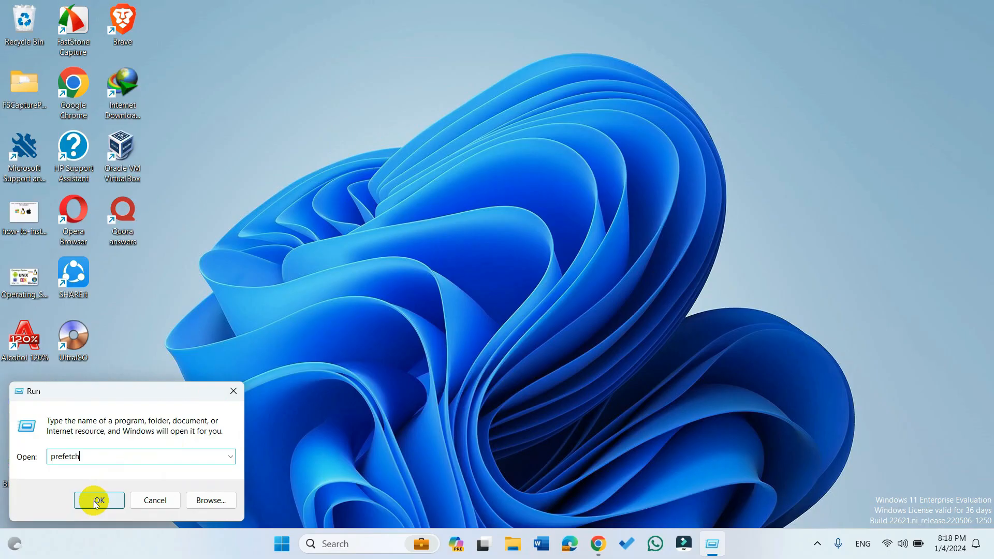
{"action": "left_click", "coordinate": [146, 468]}
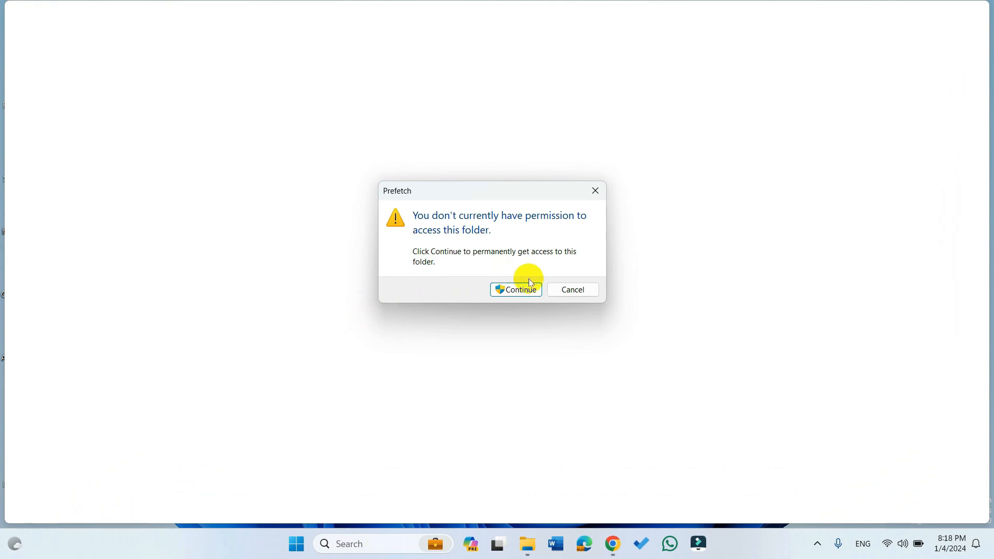
{"action": "left_click", "coordinate": [516, 290]}
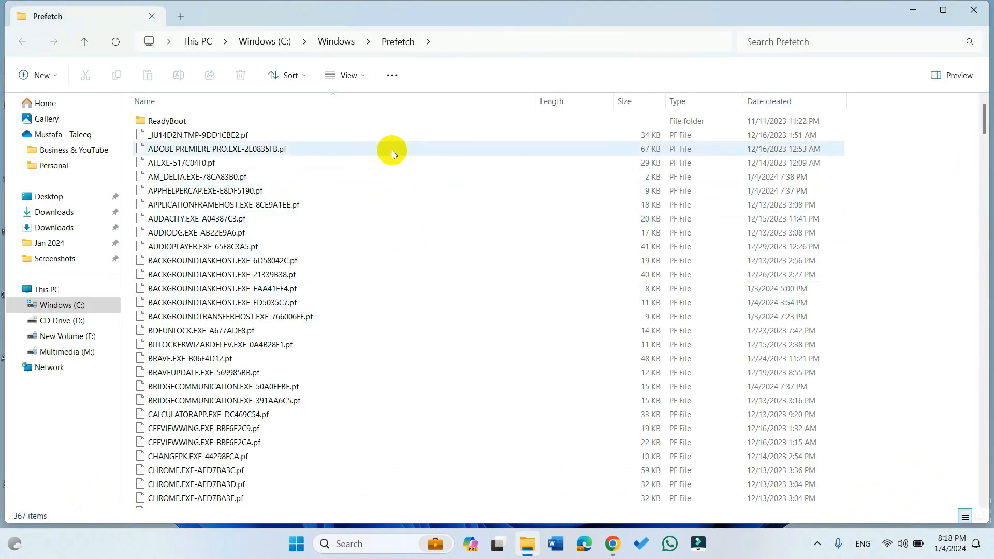
Delete all files in the Prefetch folder, skipping the file that is in use
{"action": "left_click", "coordinate": [390, 78]}
{"action": "left_click", "coordinate": [357, 154]}
{"action": "left_click", "coordinate": [246, 77]}
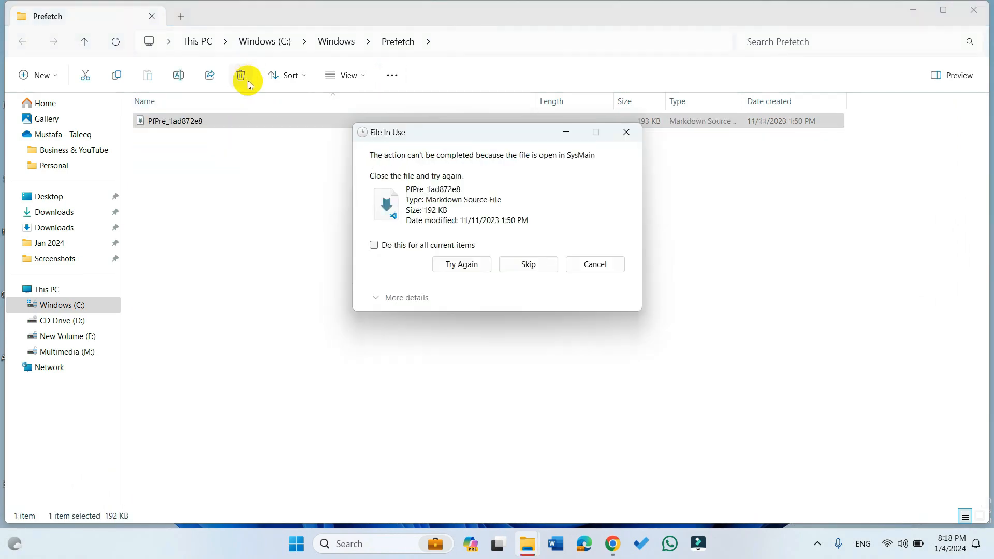
{"action": "left_click", "coordinate": [525, 264]}
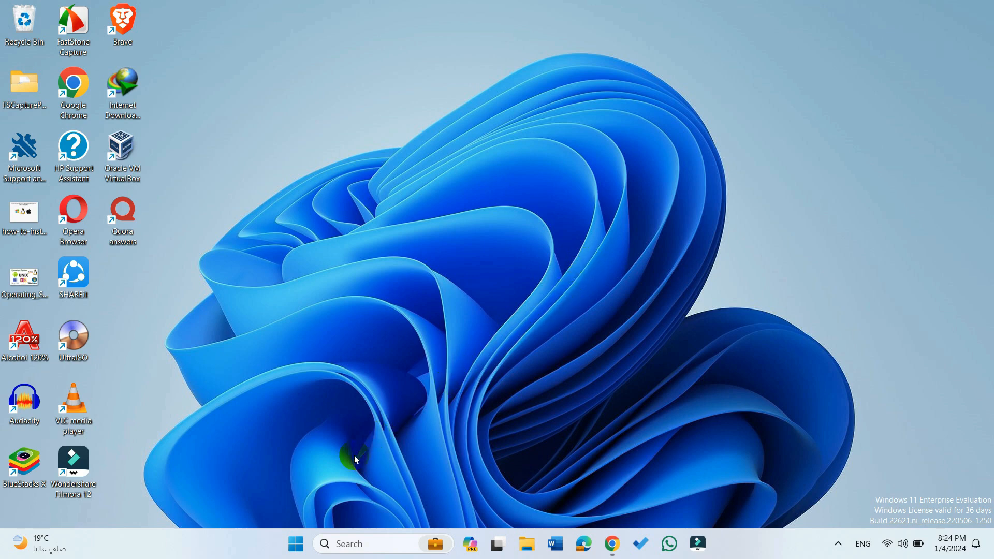
Open the system's Storage settings, go to Cleanup recommendations, and show the advanced options for temporary files
{"action": "right_click", "coordinate": [294, 545]}
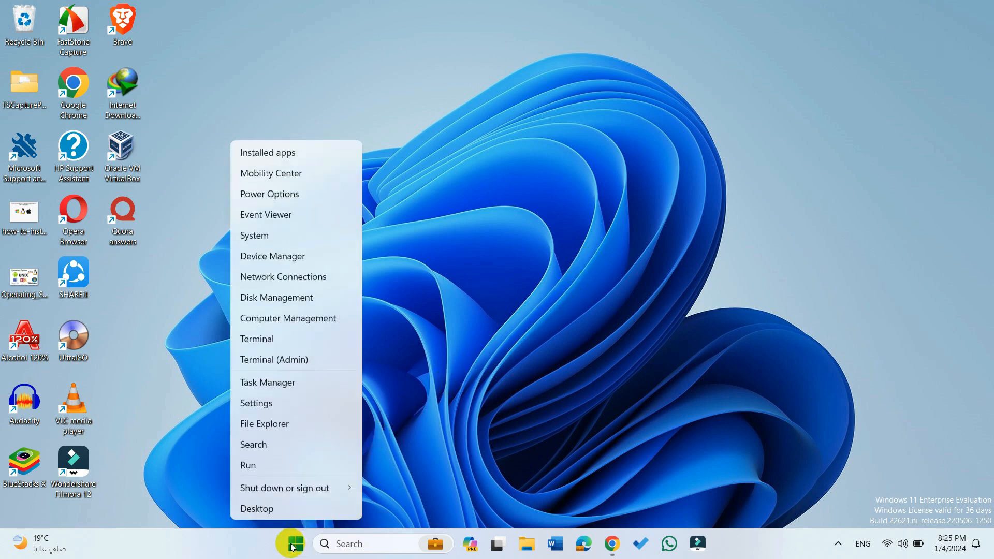
{"action": "left_click", "coordinate": [287, 406]}
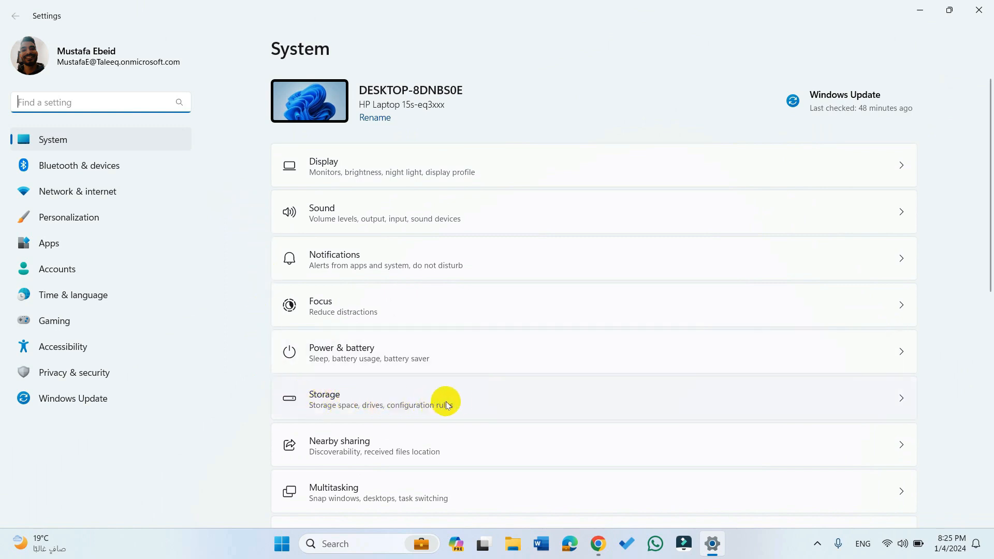
{"action": "left_click", "coordinate": [463, 405]}
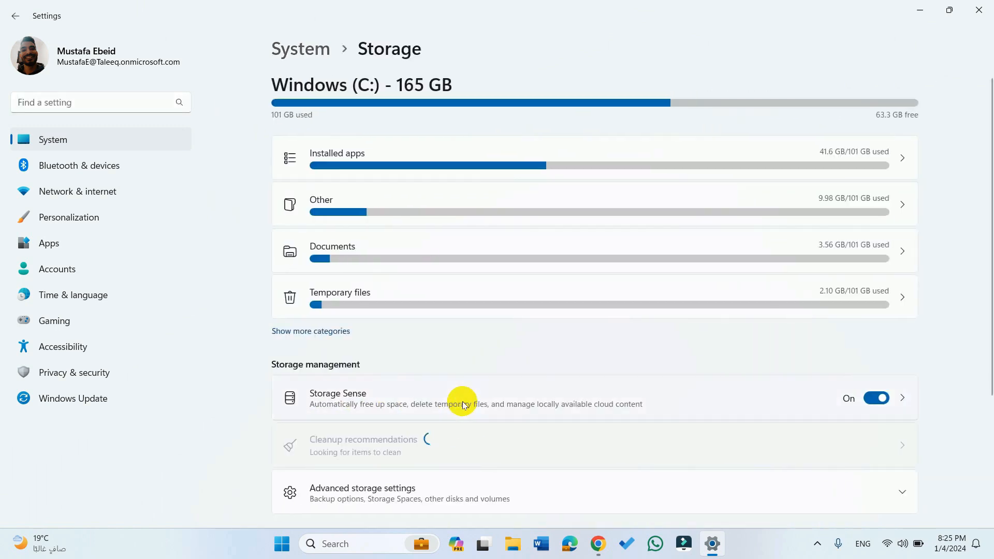
{"action": "scroll", "coordinate": [463, 405], "scroll_direction": "down", "scroll_amount": 3}
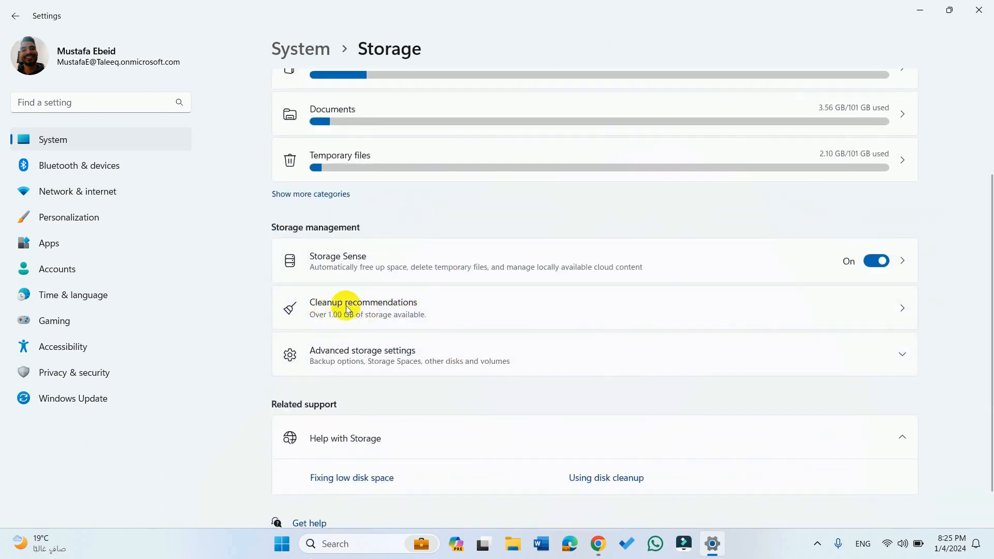
{"action": "left_click", "coordinate": [528, 308]}
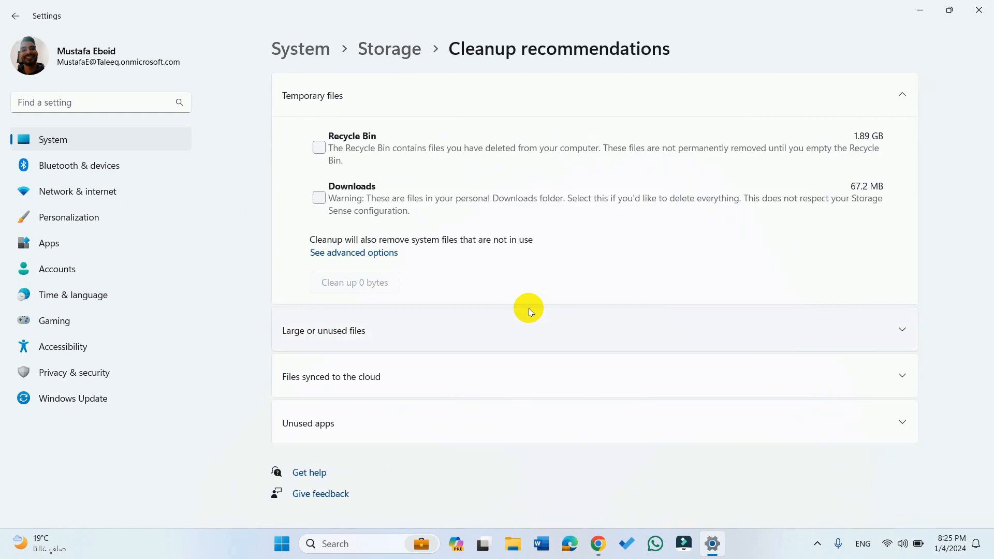
{"action": "left_click", "coordinate": [376, 252]}
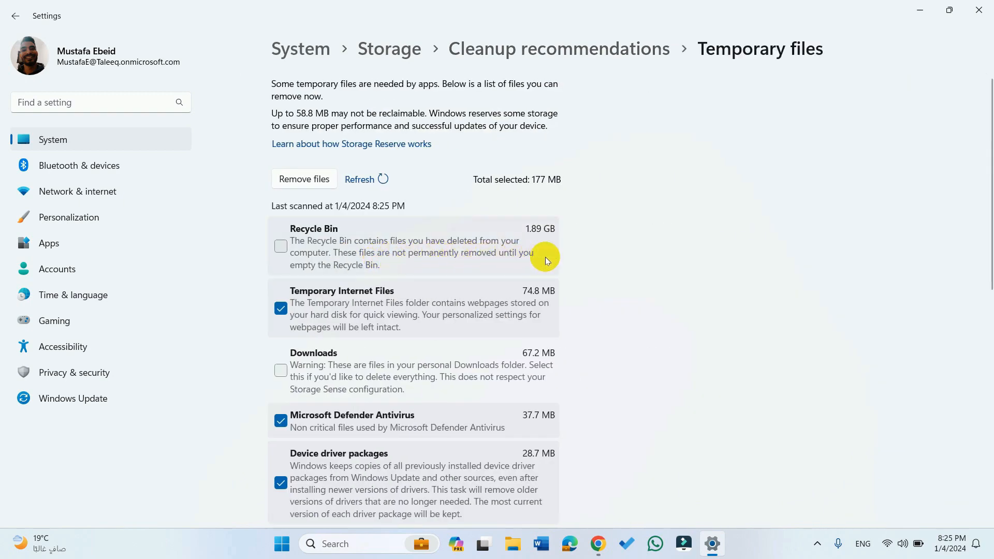
Add the Recycle Bin to the selected temporary file categories and permanently remove all selected files
{"action": "scroll", "coordinate": [539, 285], "scroll_direction": "down", "scroll_amount": 8}
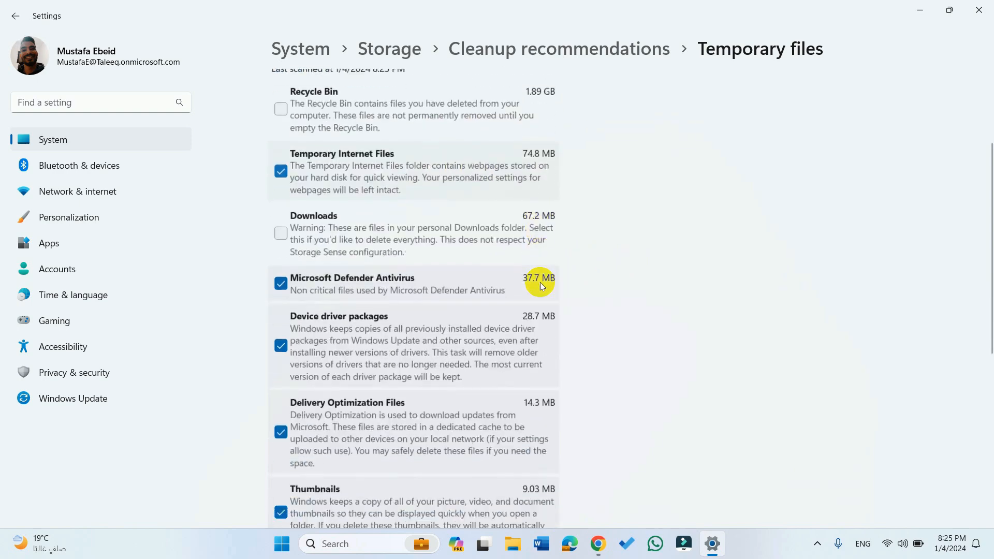
{"action": "scroll", "coordinate": [538, 289], "scroll_direction": "up", "scroll_amount": 8}
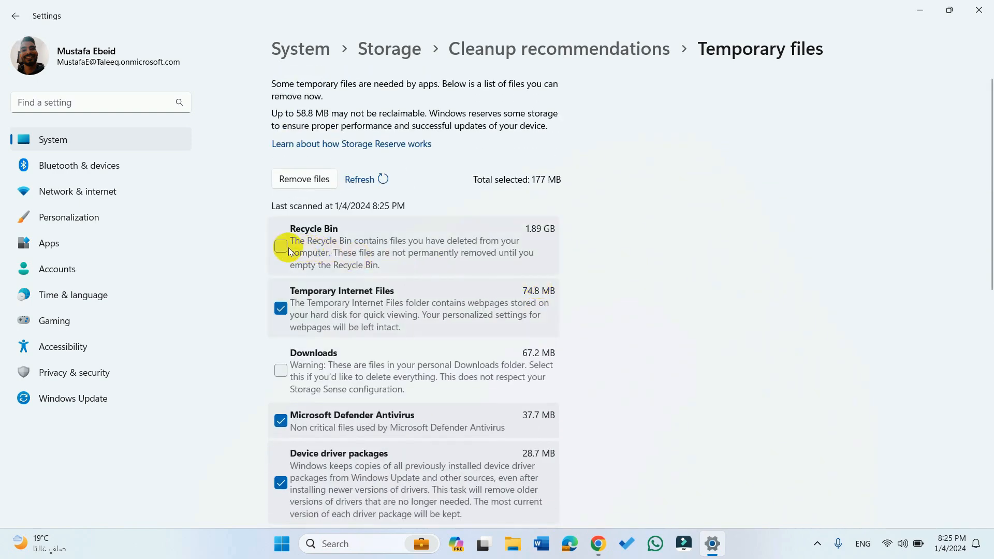
{"action": "left_click", "coordinate": [284, 246]}
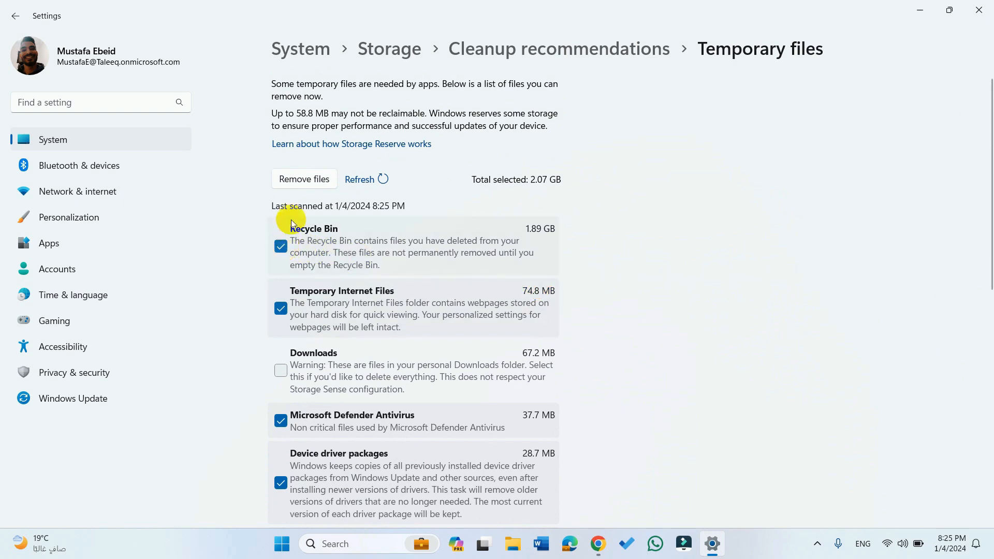
{"action": "left_click", "coordinate": [315, 182]}
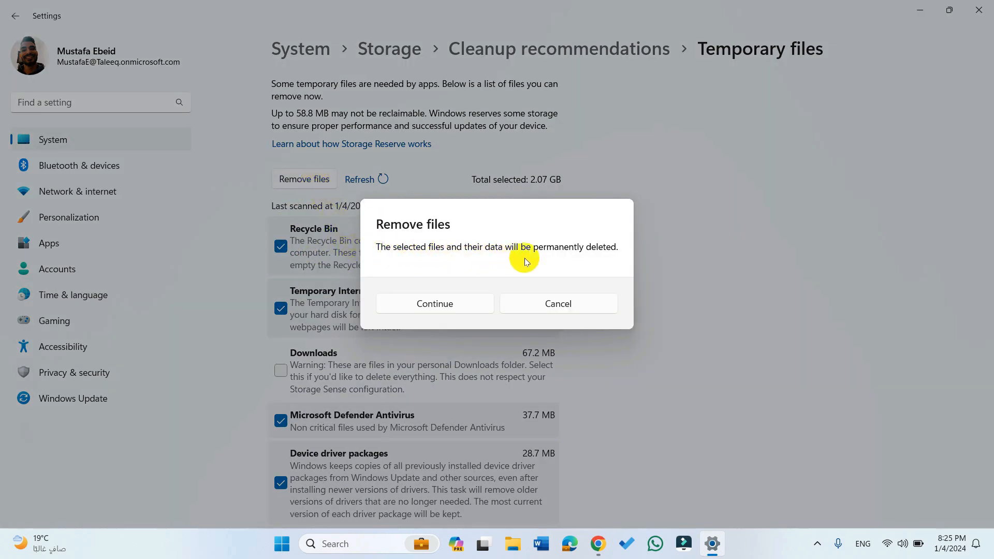
{"action": "left_click", "coordinate": [468, 304]}
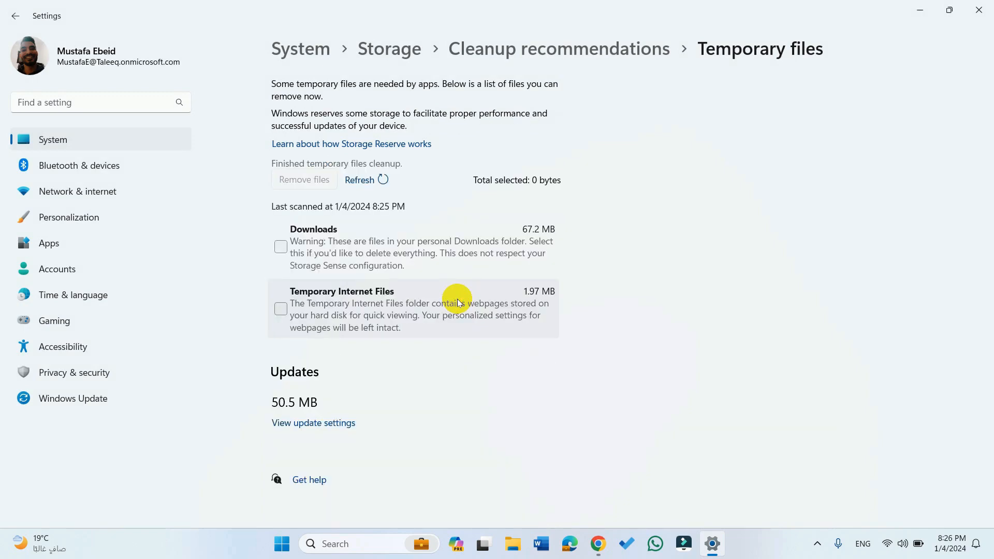
Select the remaining Temporary Internet Files and permanently remove them
{"action": "left_click", "coordinate": [280, 310]}
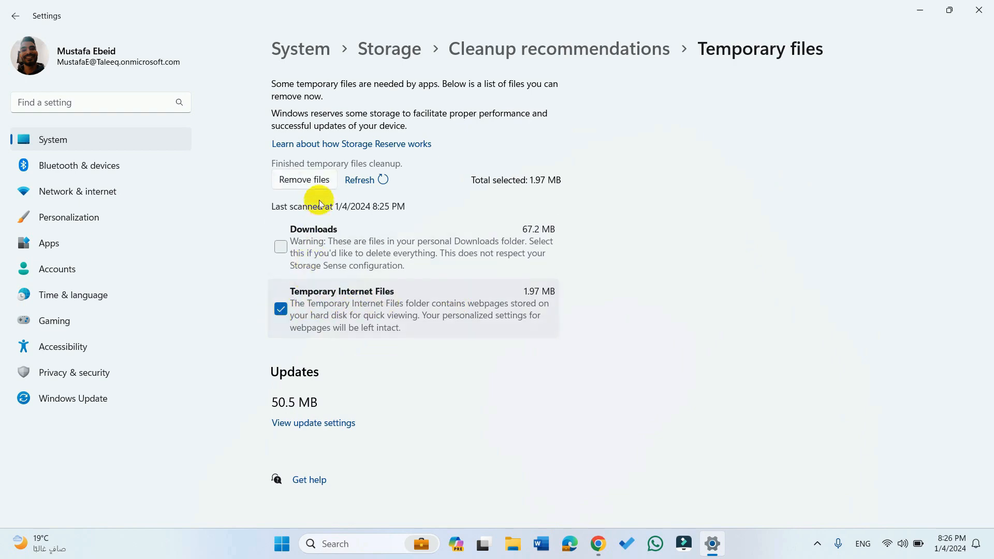
{"action": "left_click", "coordinate": [313, 179]}
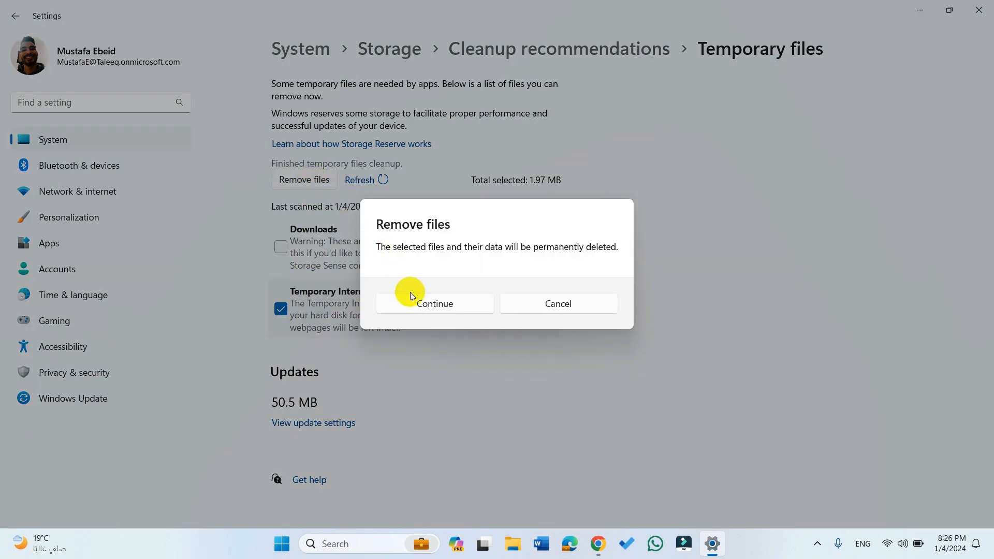
{"action": "left_click", "coordinate": [461, 302]}
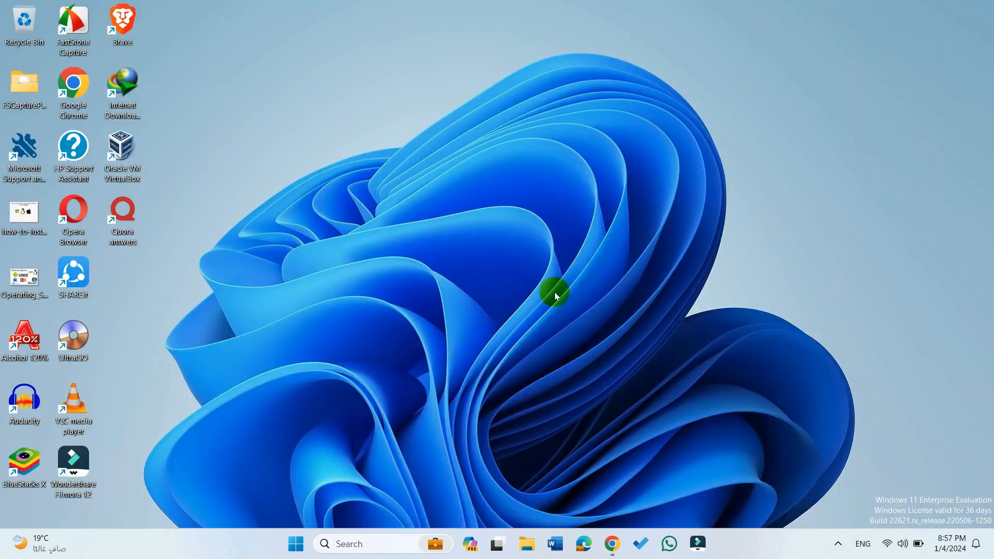
Launch Disk Cleanup from the Run dialog with the command "cleanmgr"
{"action": "right_click", "coordinate": [296, 542]}
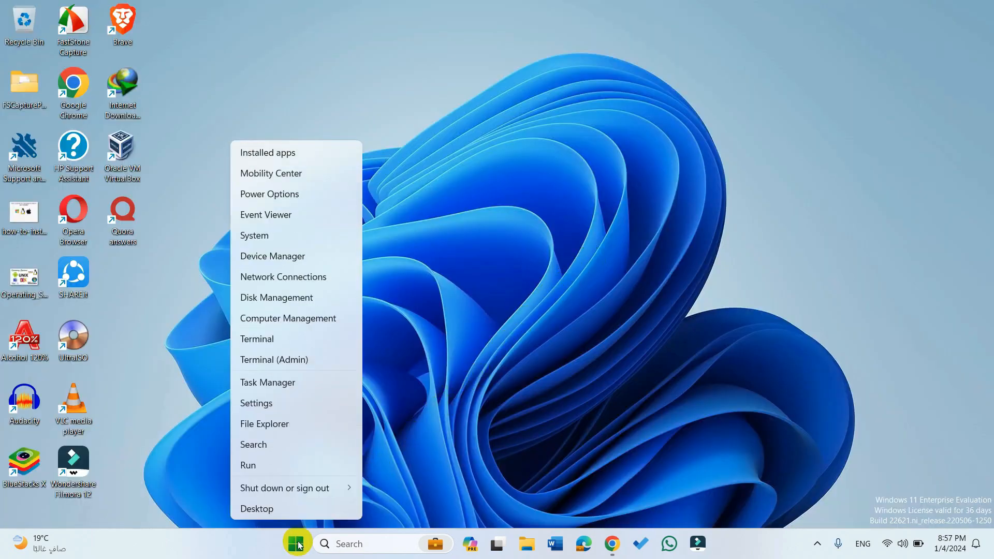
{"action": "left_click", "coordinate": [274, 468]}
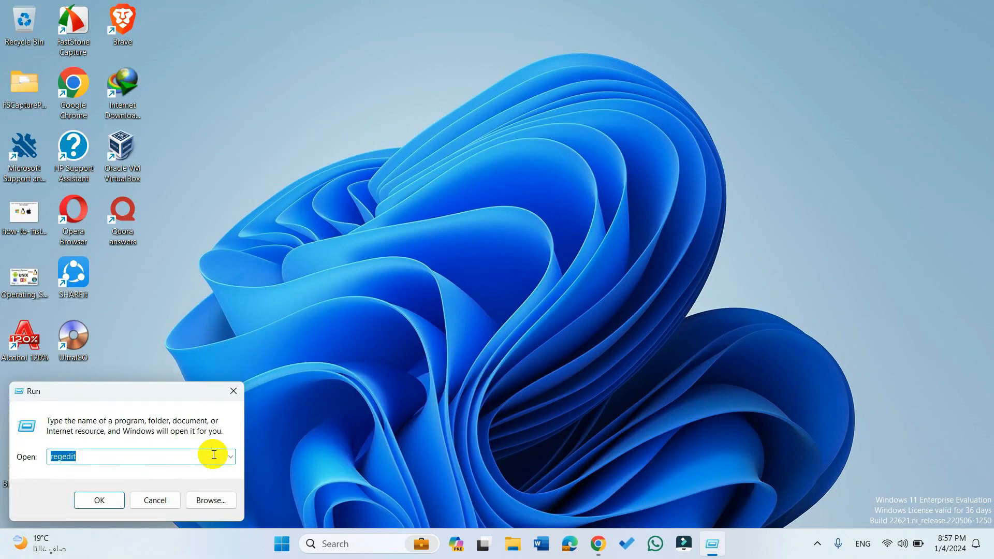
{"action": "type", "text": "clean"}
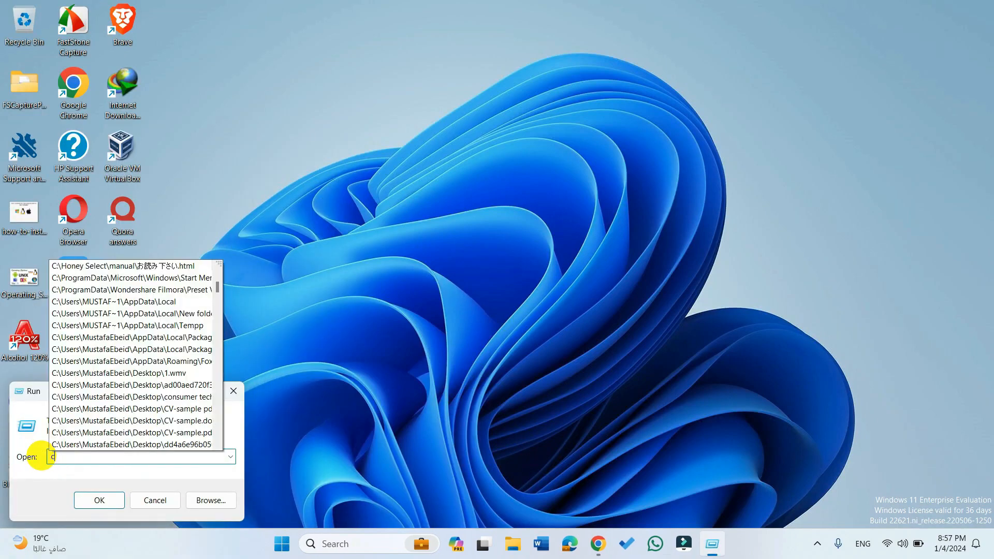
{"action": "type", "text": "mgr"}
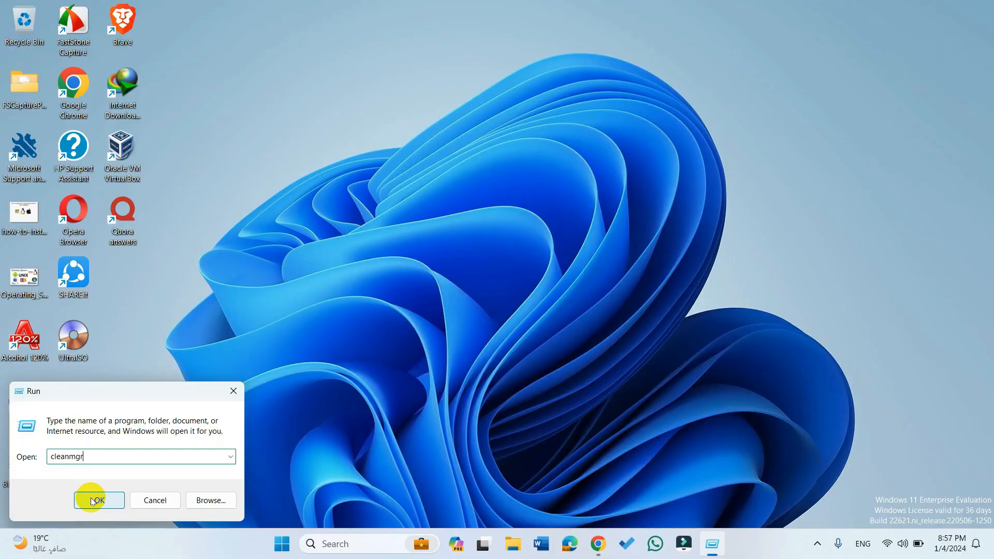
{"action": "left_click", "coordinate": [145, 470]}
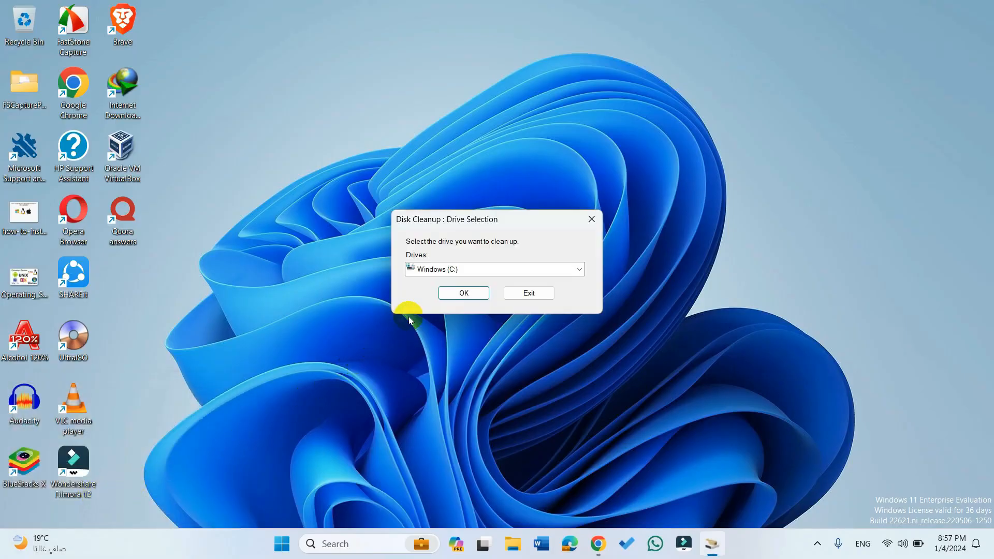
Choose the Windows (C:) drive for Disk Cleanup and start its scan
{"action": "left_click", "coordinate": [559, 272]}
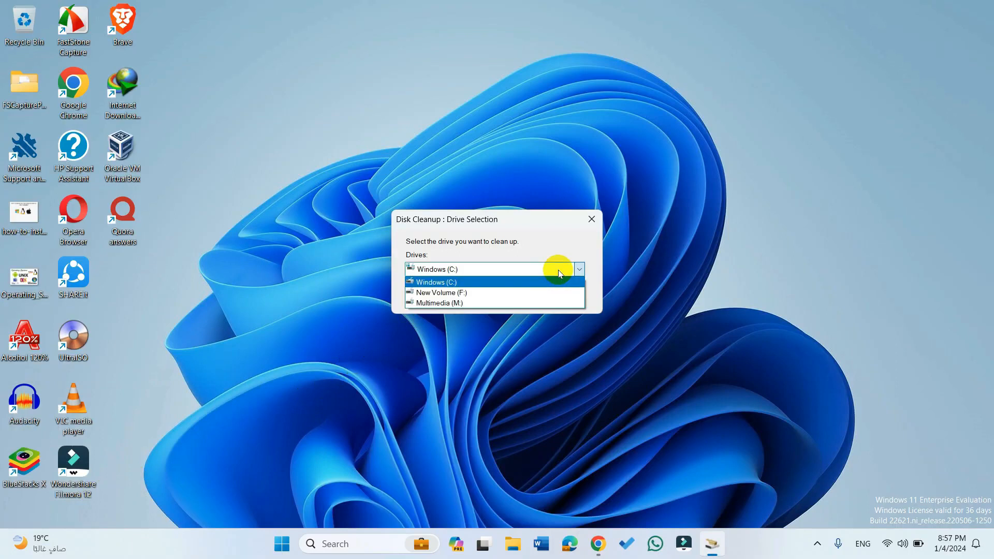
{"action": "left_click", "coordinate": [536, 284]}
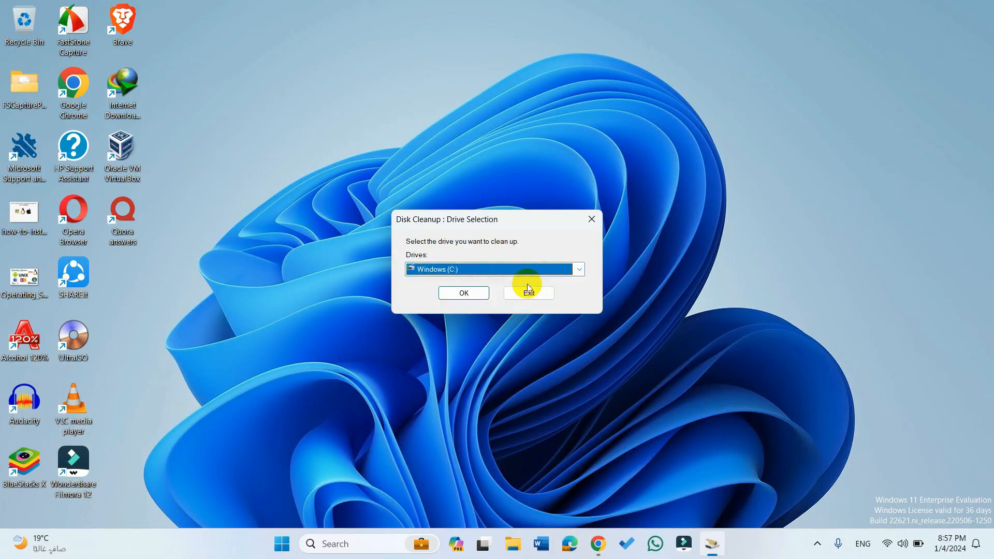
{"action": "left_click", "coordinate": [465, 294]}
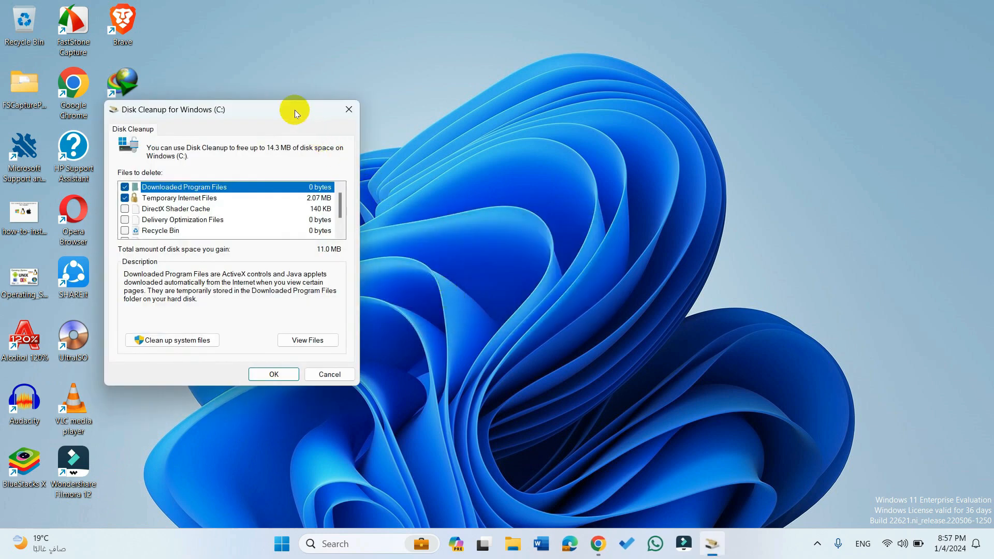
Rescan Windows (C:) with system files included and permanently delete the preselected cleanup files
{"action": "left_click_drag", "start_coordinate": [294, 110], "coordinate": [544, 105]}
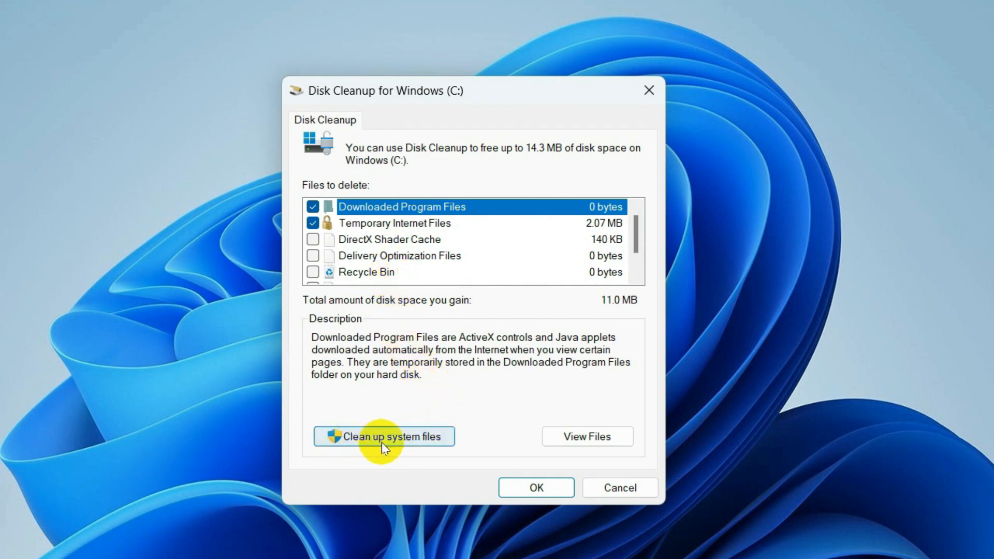
{"action": "left_click", "coordinate": [446, 438]}
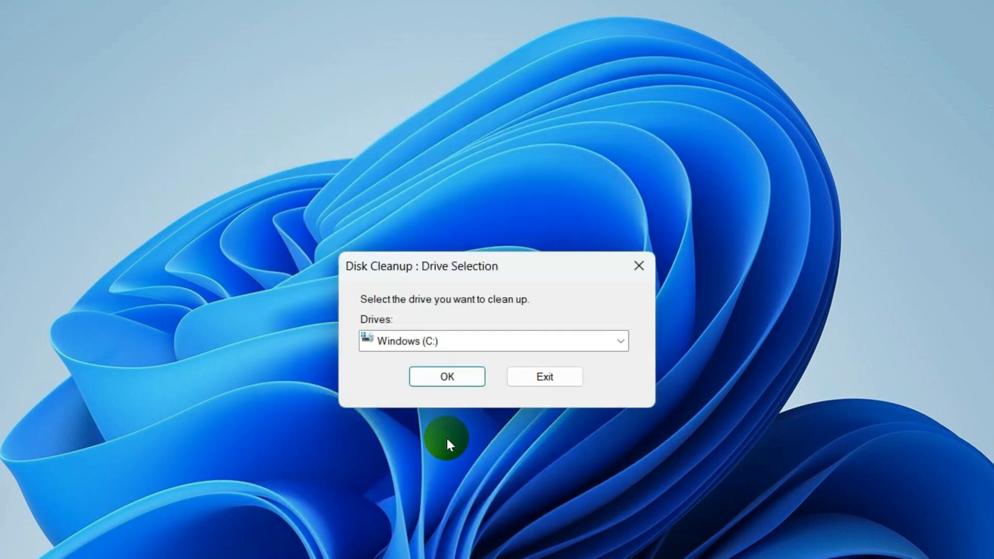
{"action": "left_click", "coordinate": [457, 379]}
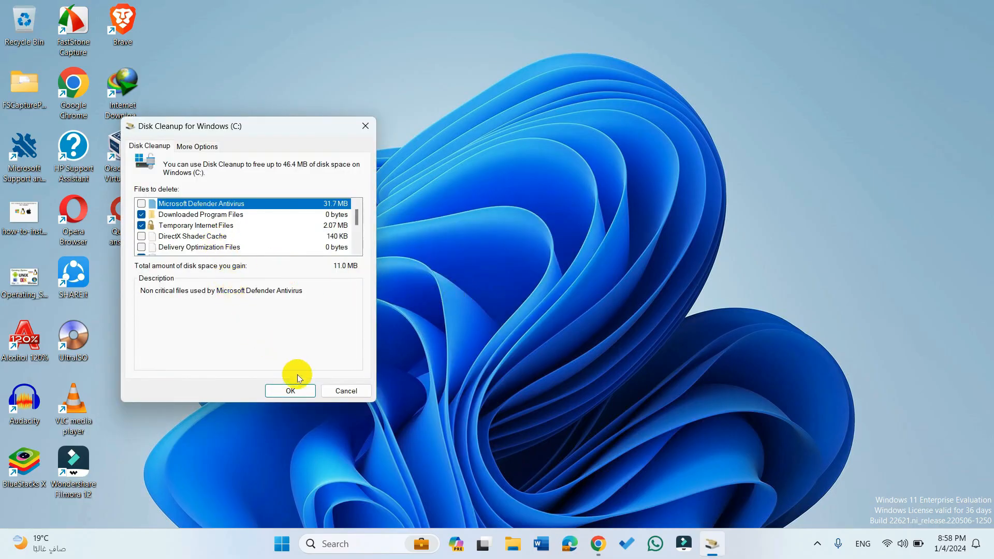
{"action": "left_click", "coordinate": [304, 390]}
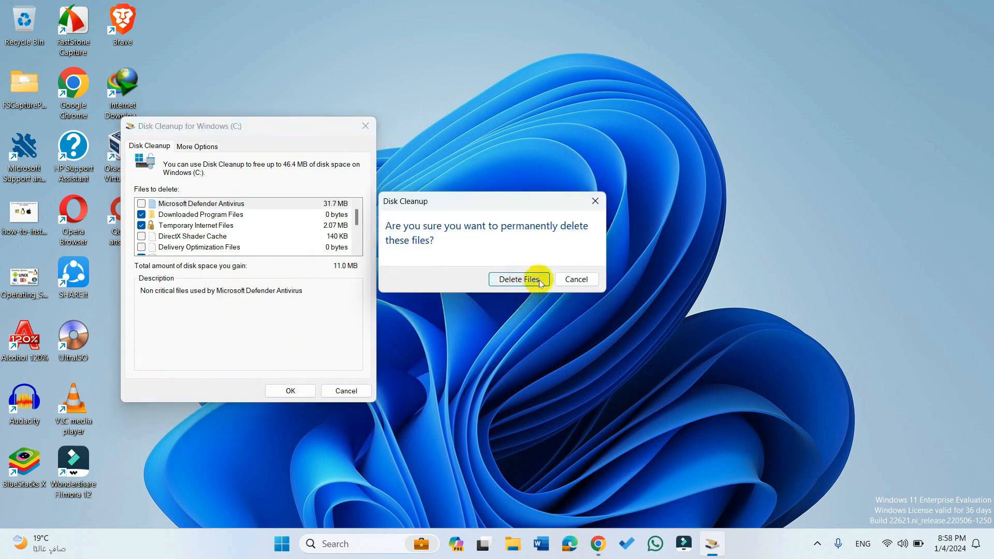
{"action": "left_click", "coordinate": [519, 280]}
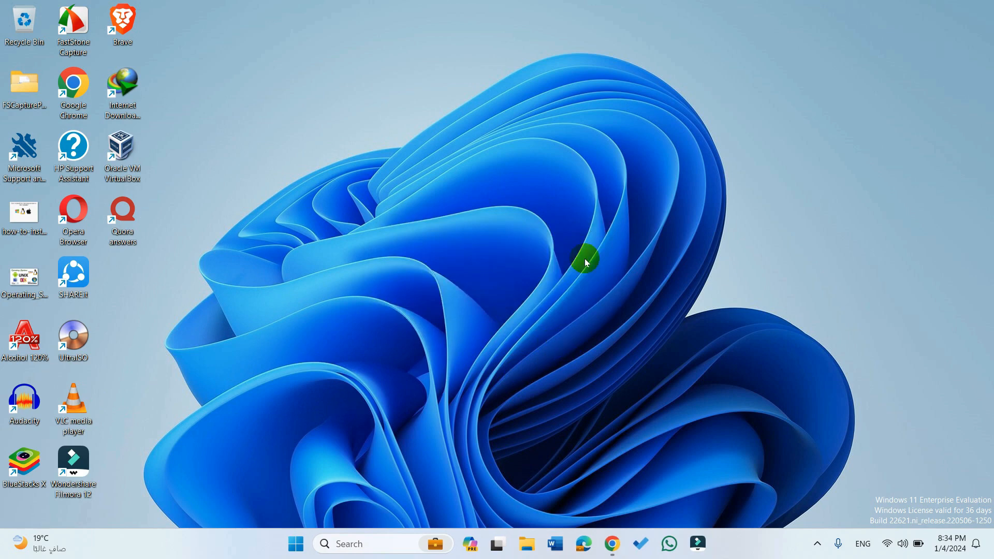
Open the Registry Editor by running "regedit" and maximize its window
{"action": "right_click", "coordinate": [296, 543]}
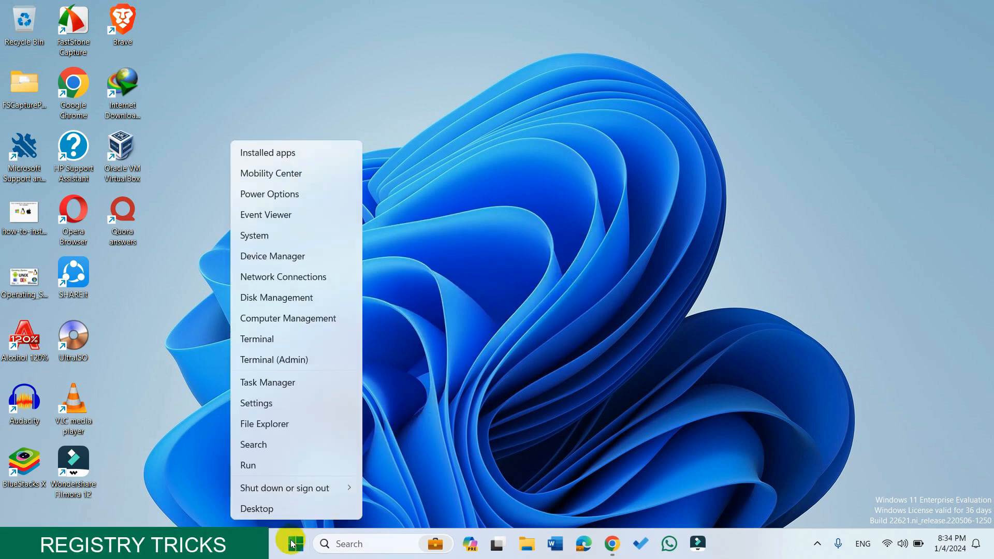
{"action": "left_click", "coordinate": [269, 465]}
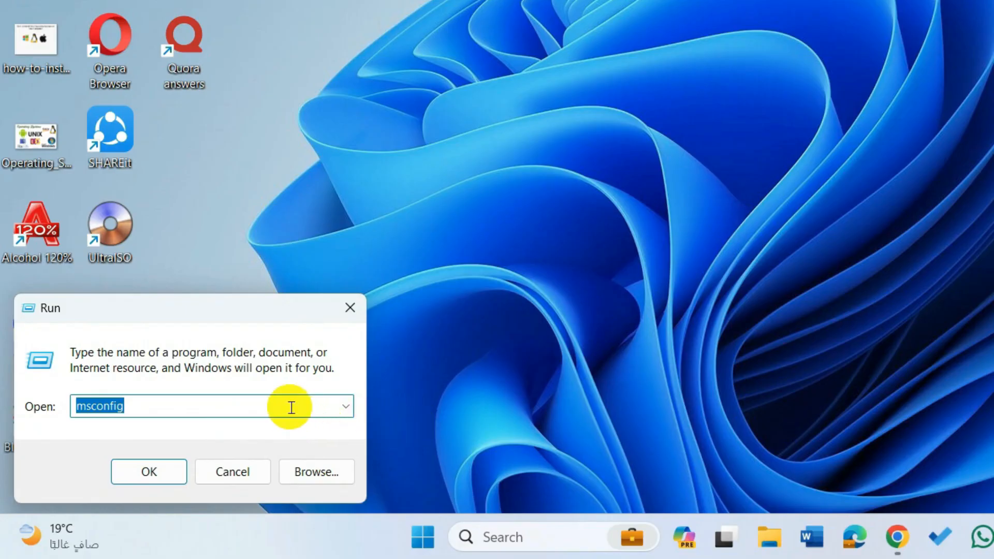
{"action": "type", "text": "reg"}
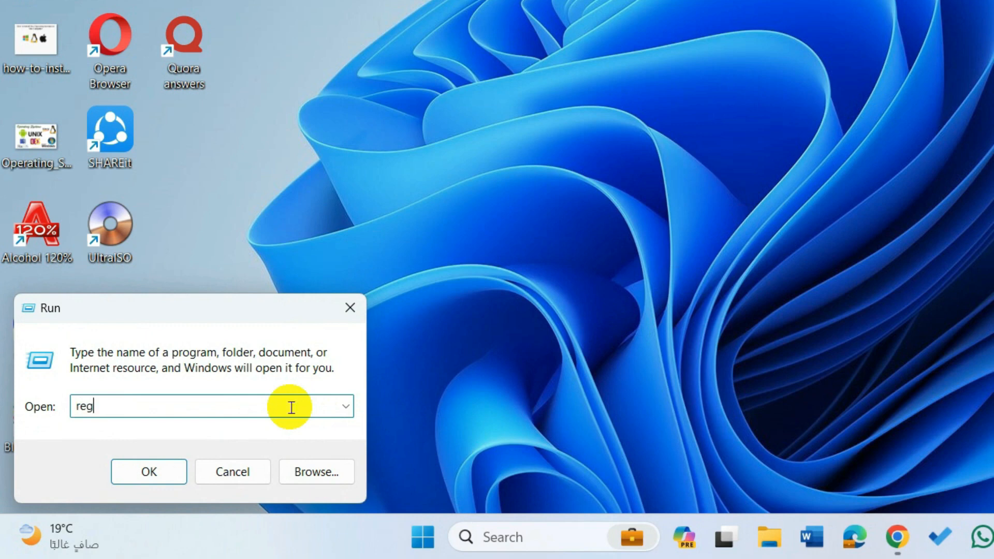
{"action": "type", "text": "edit"}
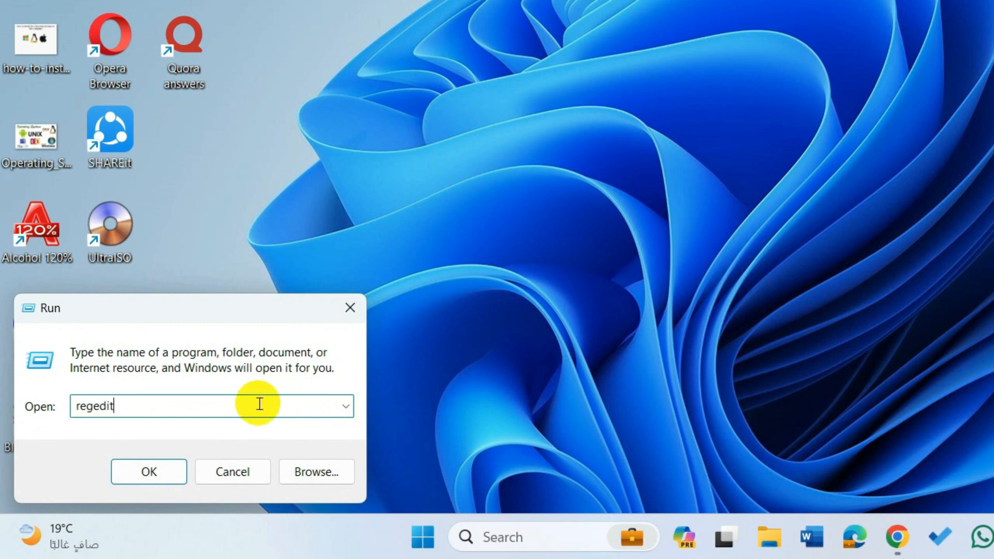
{"action": "left_click", "coordinate": [154, 463]}
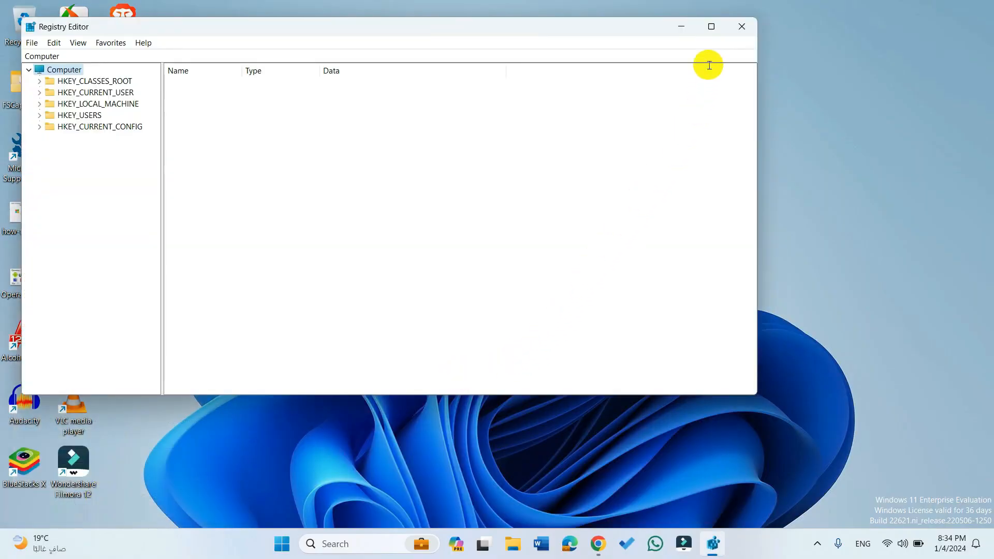
{"action": "left_click", "coordinate": [710, 27]}
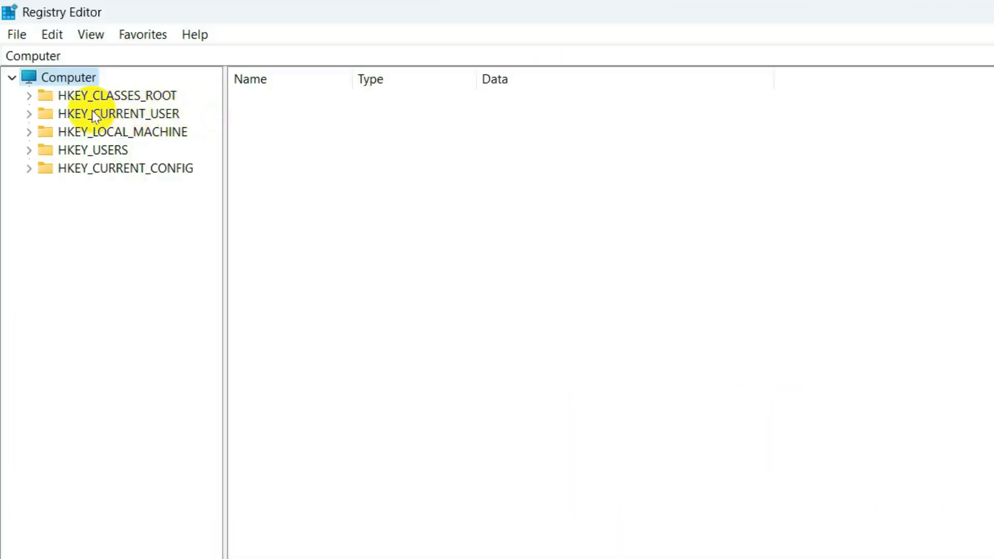
Set the MouseHoverTime value in HKEY_CURRENT_USER\Control Panel\Mouse to 10
{"action": "left_click", "coordinate": [30, 114]}
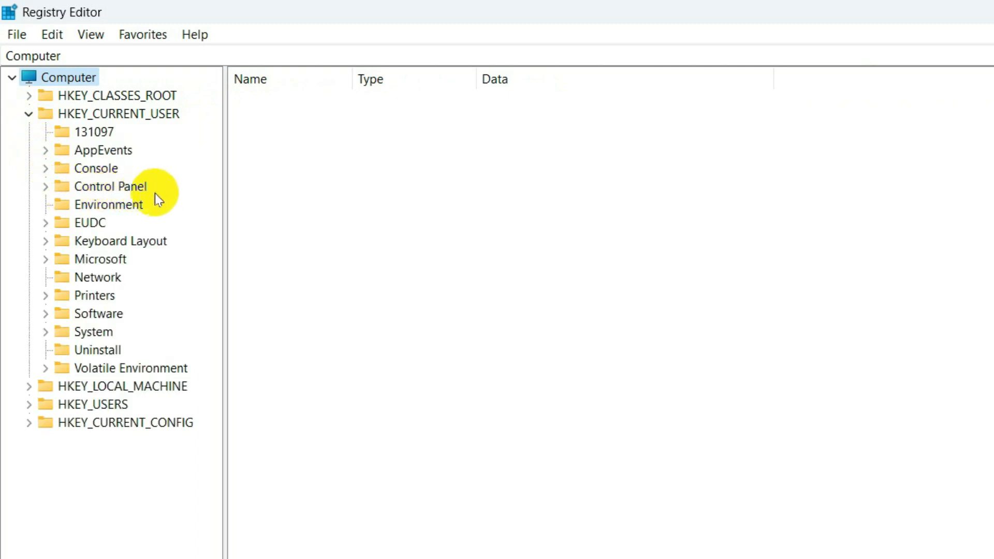
{"action": "left_click", "coordinate": [46, 187]}
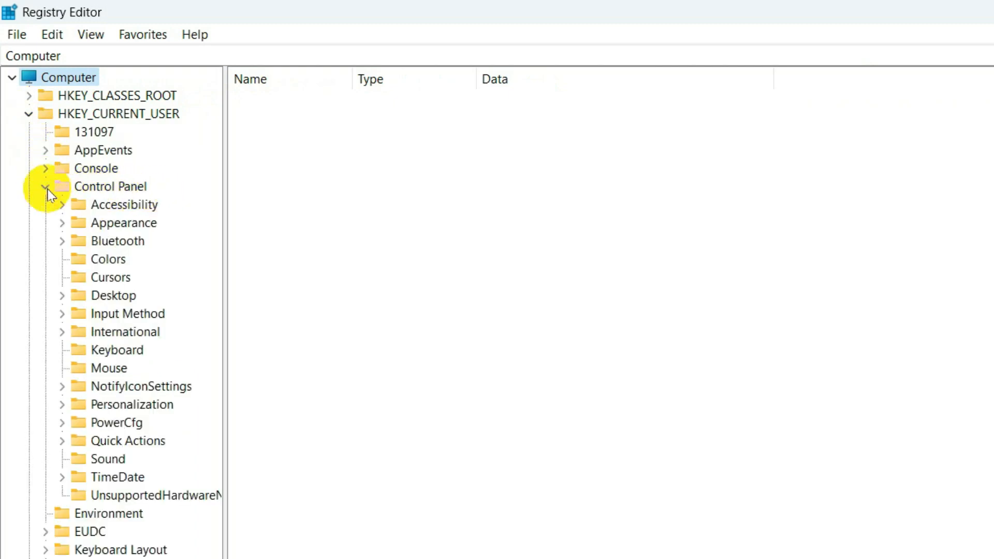
{"action": "left_click", "coordinate": [107, 368]}
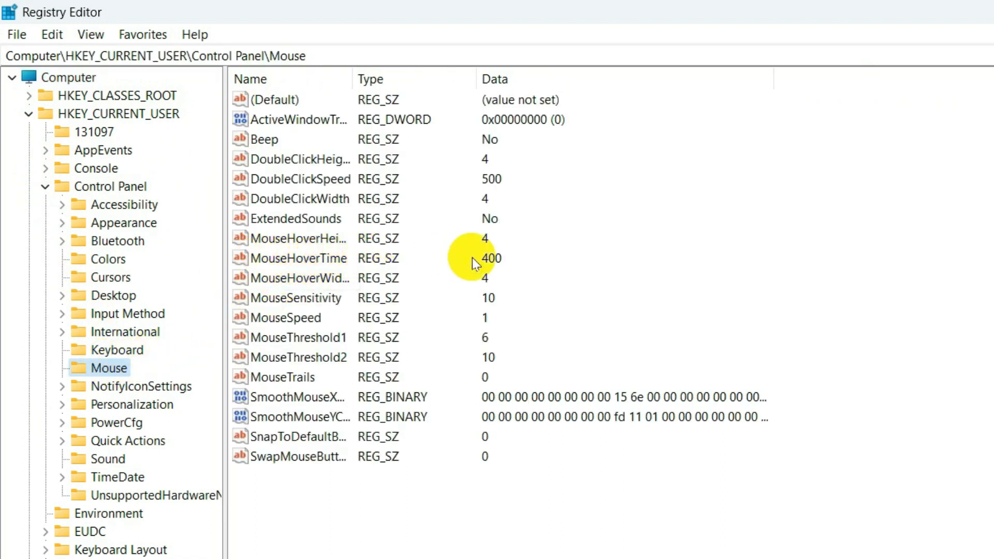
{"action": "double_click", "coordinate": [330, 259]}
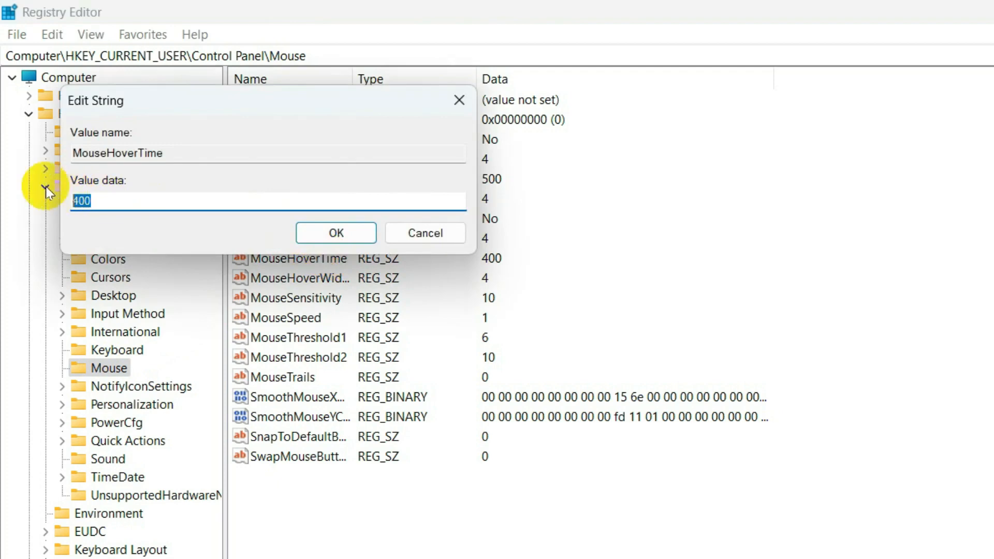
{"action": "type", "text": "10"}
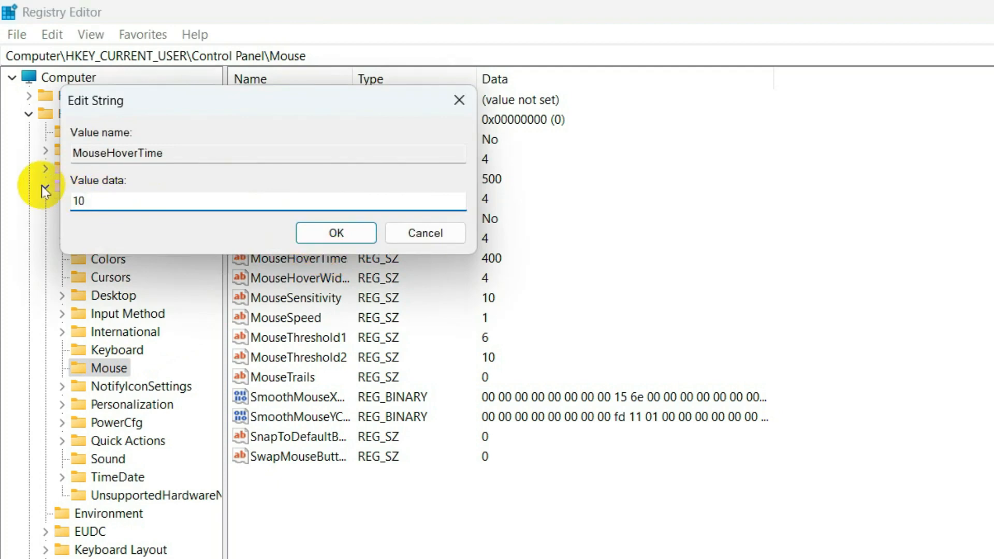
{"action": "left_click", "coordinate": [325, 232]}
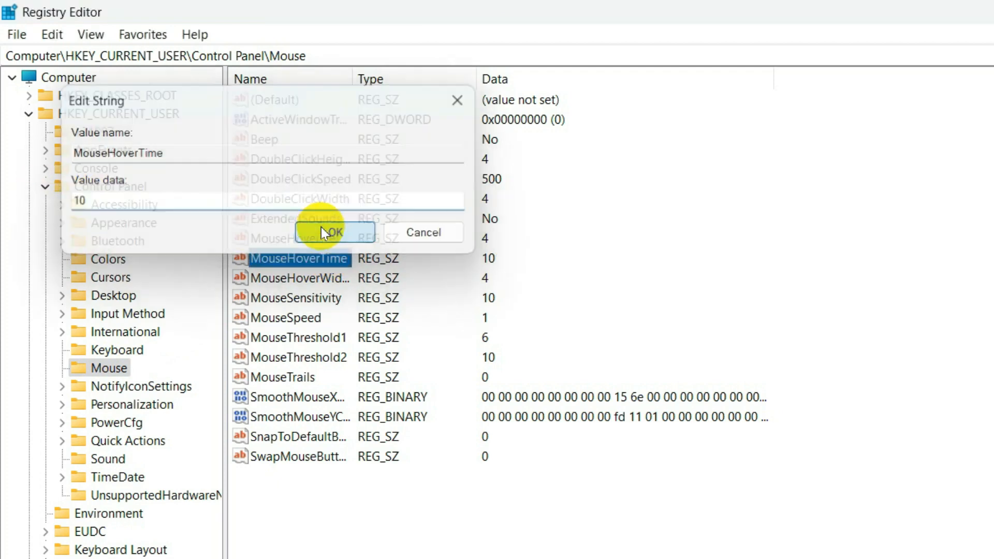
Set the MenuShowDelay value in HKEY_CURRENT_USER\Control Panel\Desktop to 10
{"action": "left_click", "coordinate": [61, 296]}
{"action": "left_click", "coordinate": [111, 296]}
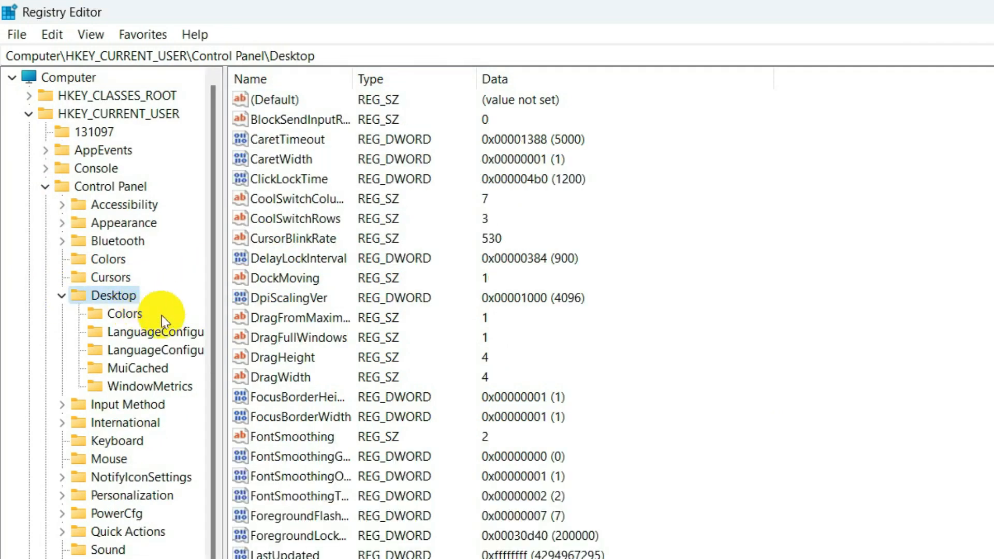
{"action": "scroll", "coordinate": [399, 343], "scroll_direction": "down", "scroll_amount": 1}
{"action": "scroll", "coordinate": [399, 343], "scroll_direction": "down", "scroll_amount": 3}
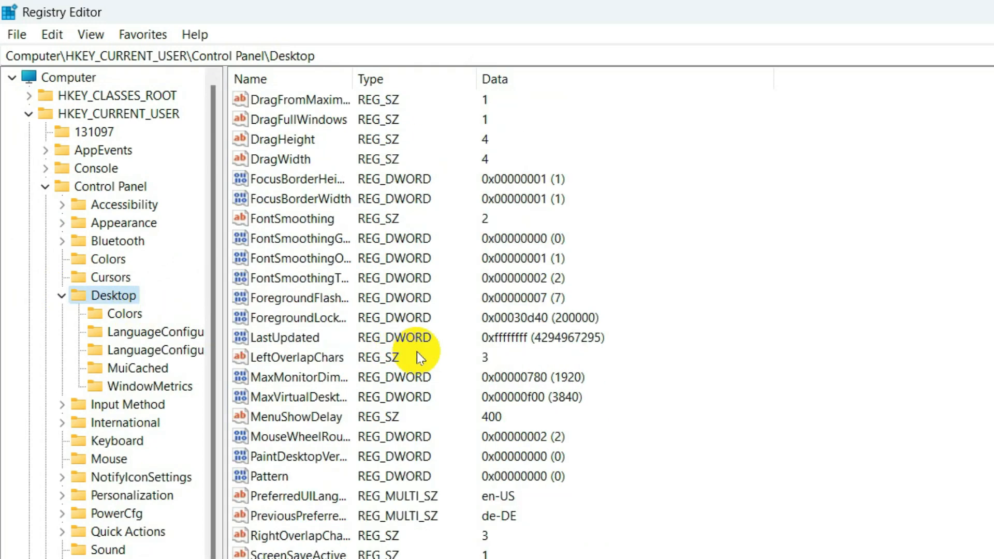
{"action": "double_click", "coordinate": [339, 417]}
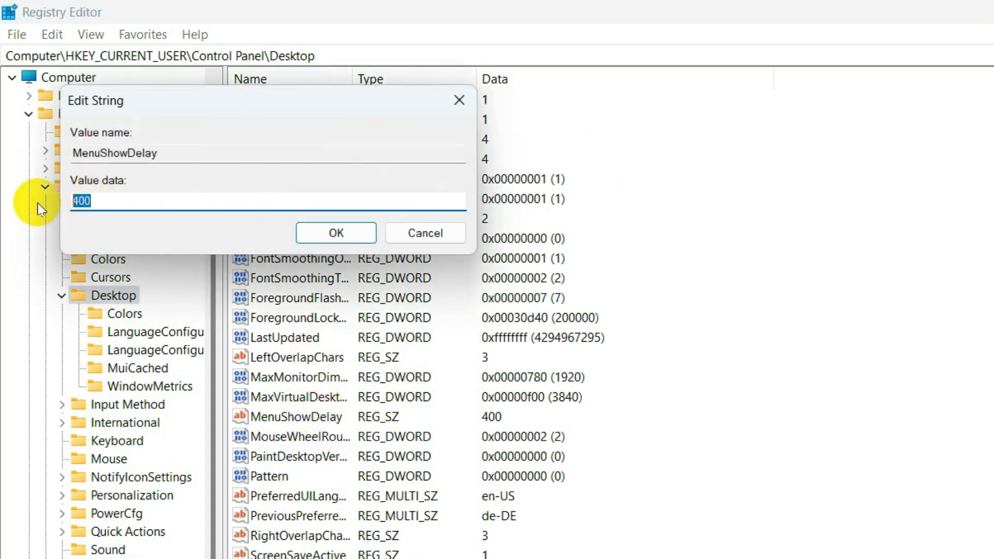
{"action": "type", "text": "10"}
{"action": "left_click", "coordinate": [309, 226]}
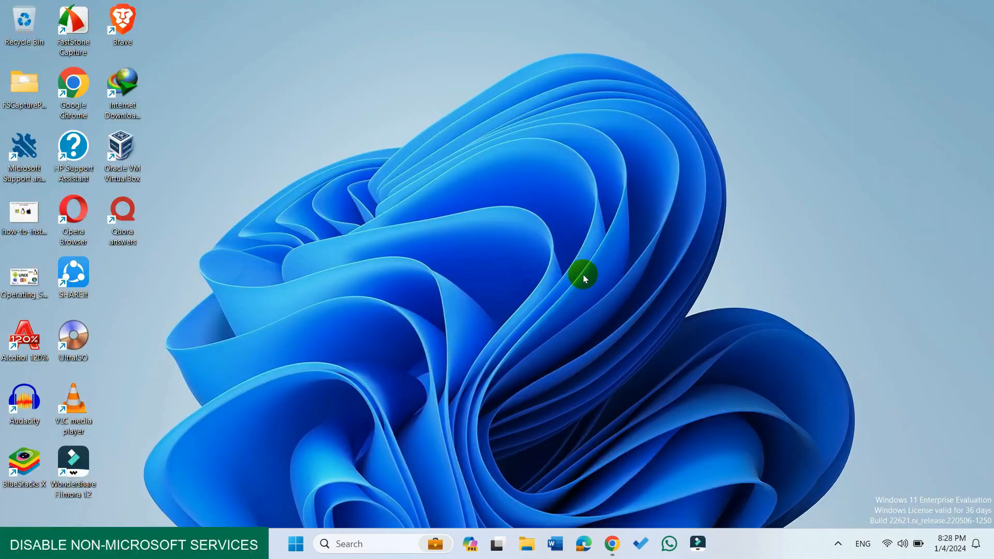
Open System Configuration by running "msconfig" from the Run dialog
{"action": "left_click", "coordinate": [367, 541]}
{"action": "type", "text": "run"}
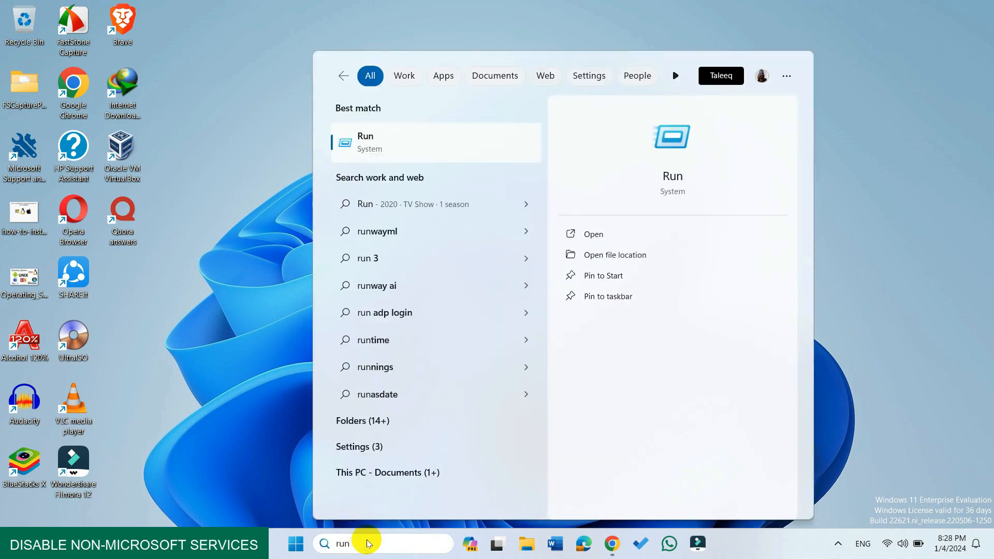
{"action": "left_click", "coordinate": [414, 145]}
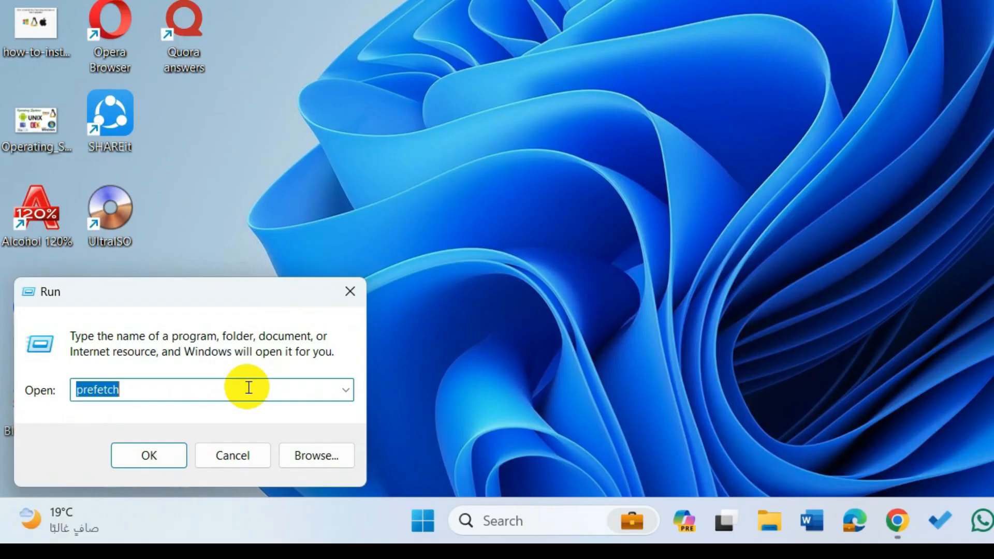
{"action": "key", "text": "BackSpace"}
{"action": "type", "text": "ms"}
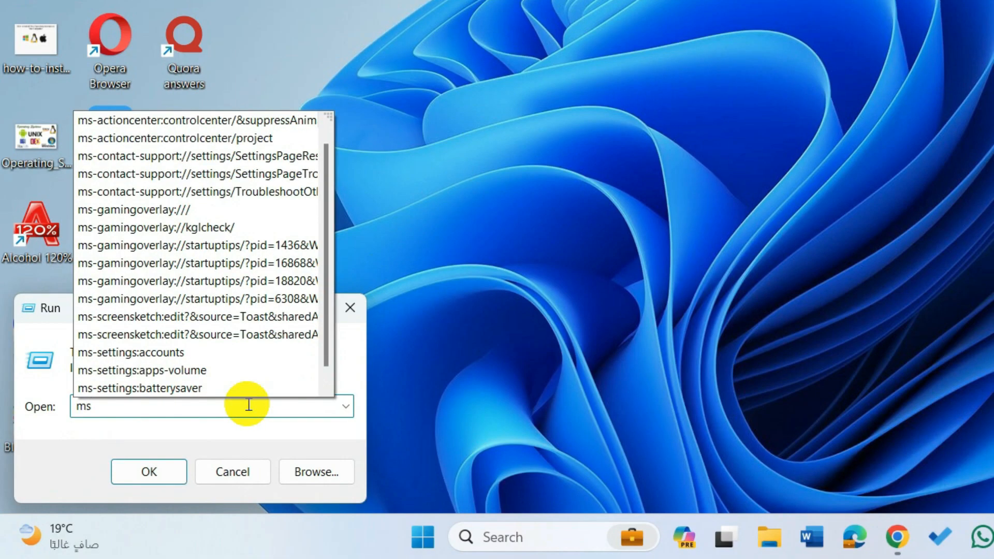
{"action": "type", "text": "con"}
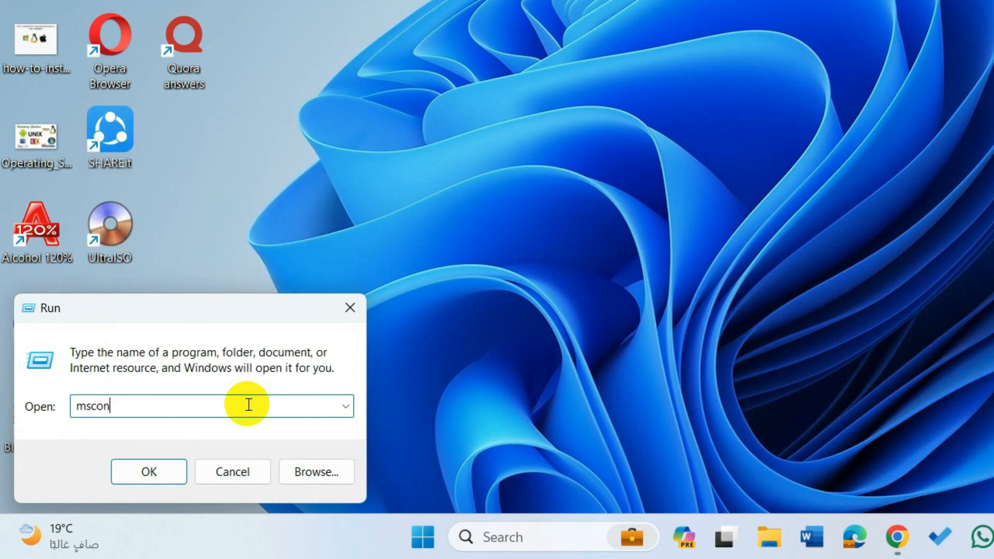
{"action": "type", "text": "fig"}
{"action": "key", "text": "Return"}
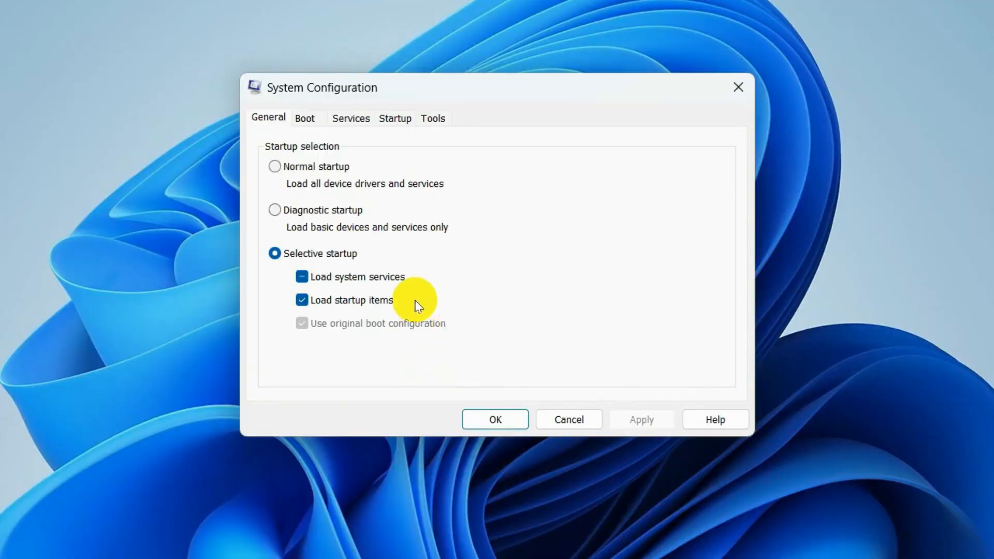
Hide all Microsoft services, disable all the remaining services, and exit System Configuration without restarting
{"action": "left_click", "coordinate": [358, 120]}
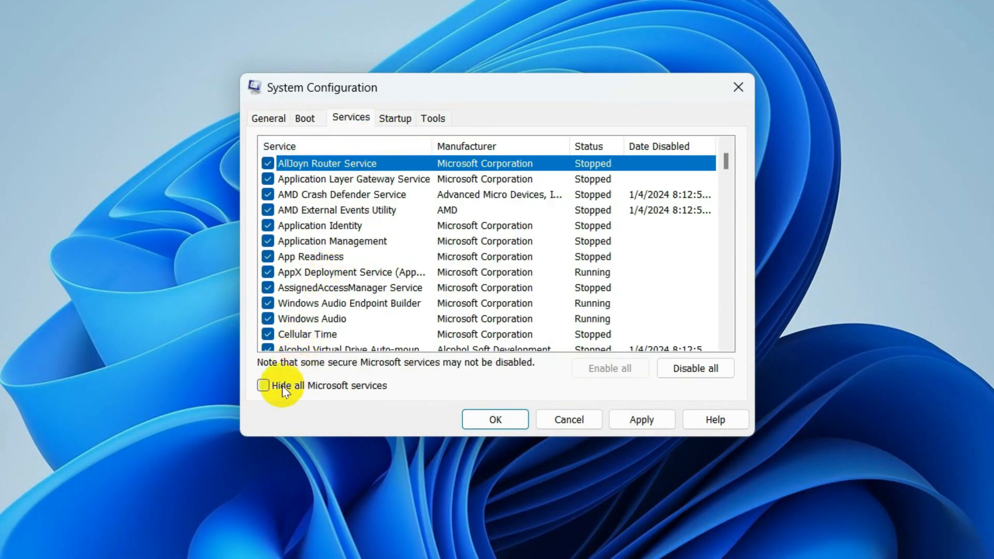
{"action": "left_click", "coordinate": [263, 385]}
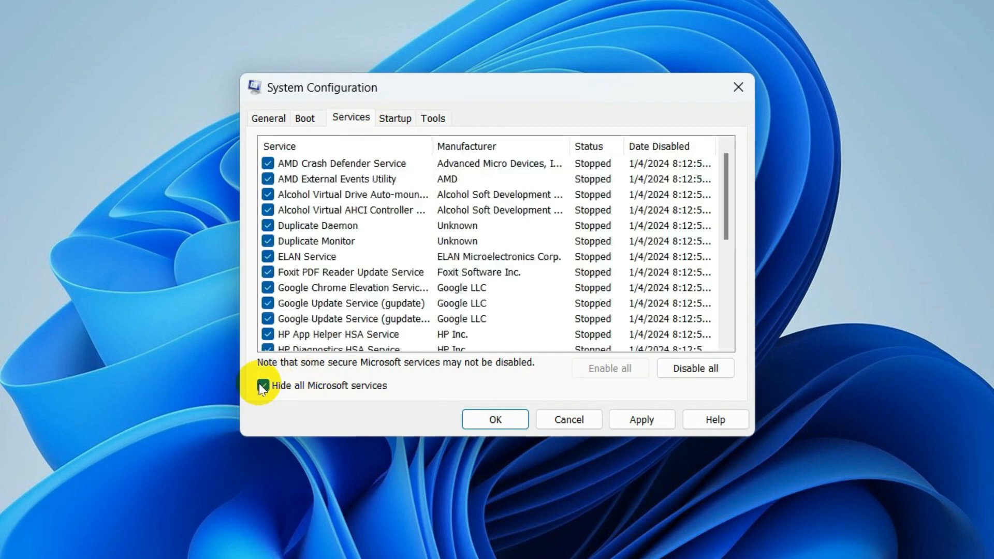
{"action": "left_click", "coordinate": [701, 372]}
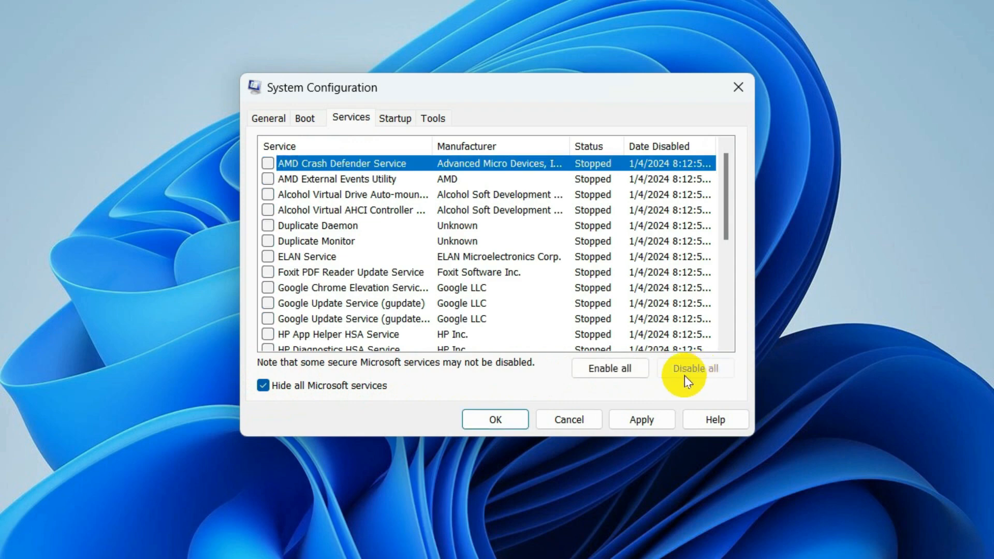
{"action": "left_click", "coordinate": [494, 420]}
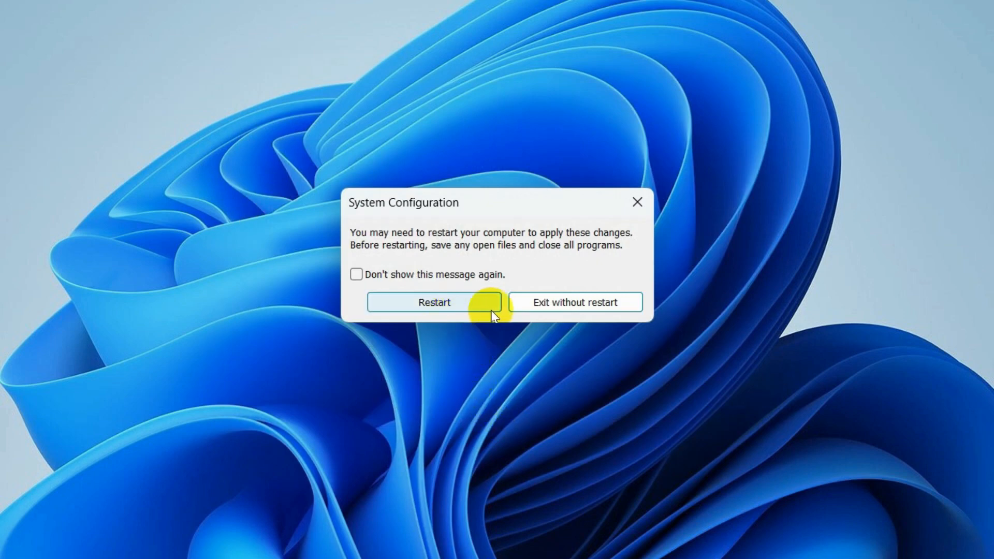
{"action": "left_click", "coordinate": [556, 306]}
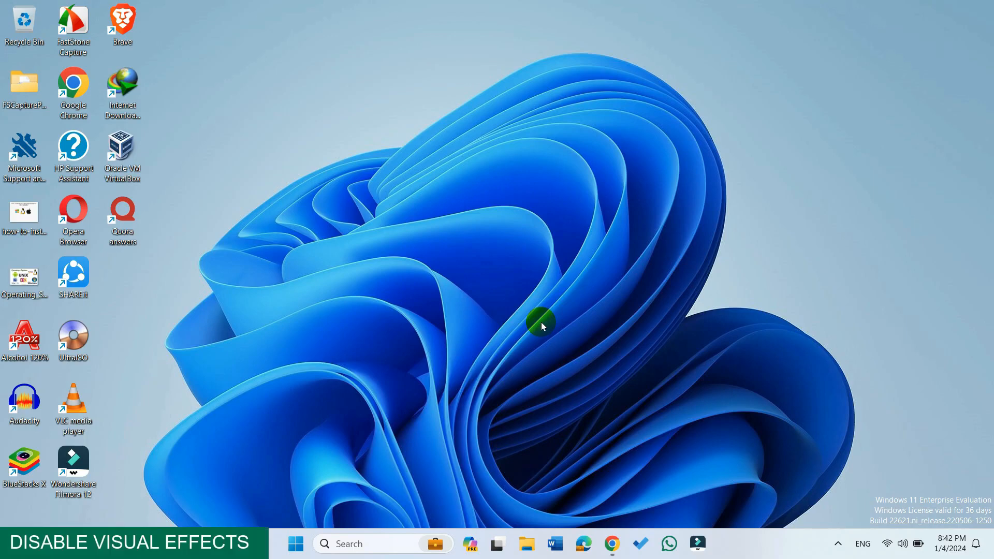
Search Windows for "advanced system", open the advanced system settings, and move the System Properties window toward the middle of the desktop
{"action": "left_click", "coordinate": [381, 544]}
{"action": "type", "text": "advanced system"}
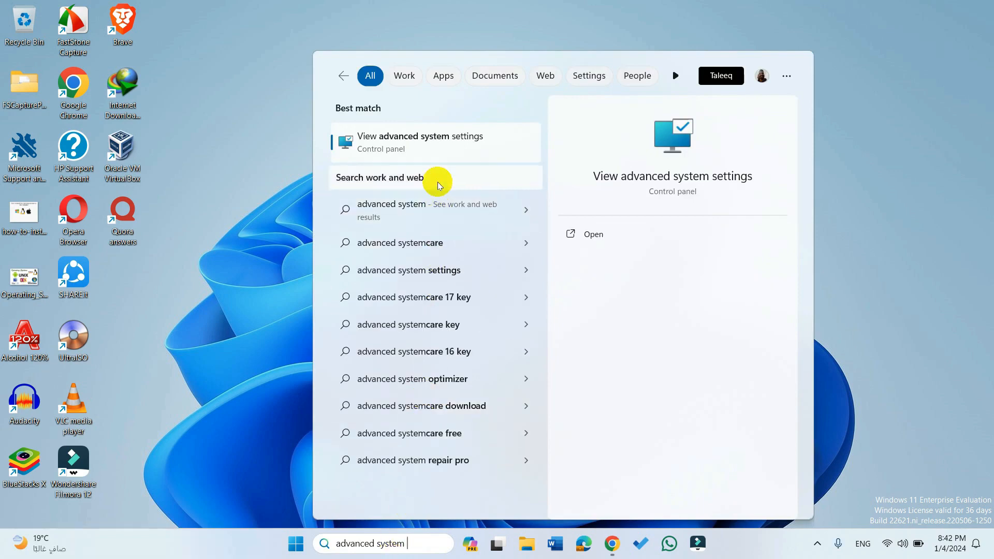
{"action": "left_click", "coordinate": [464, 146]}
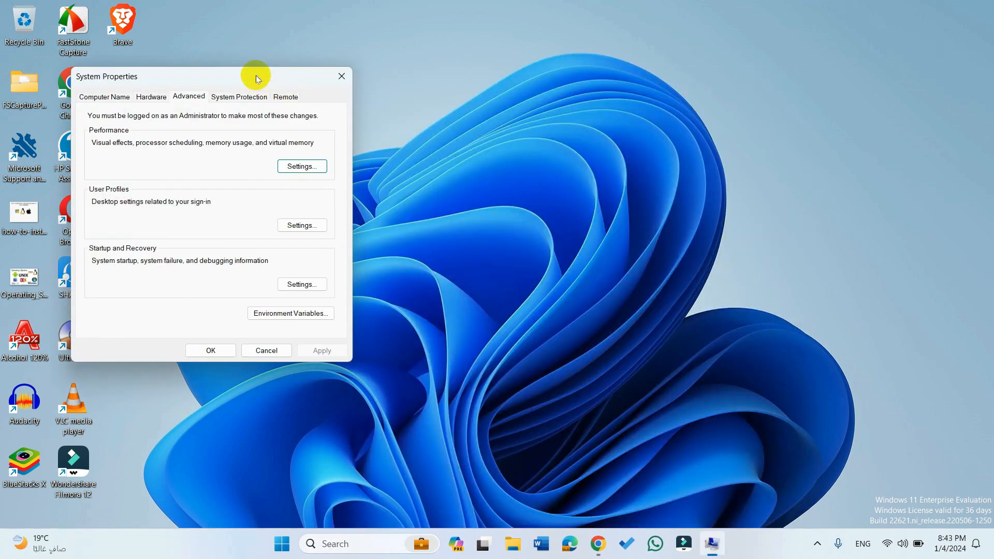
{"action": "left_click_drag", "start_coordinate": [256, 76], "coordinate": [539, 105]}
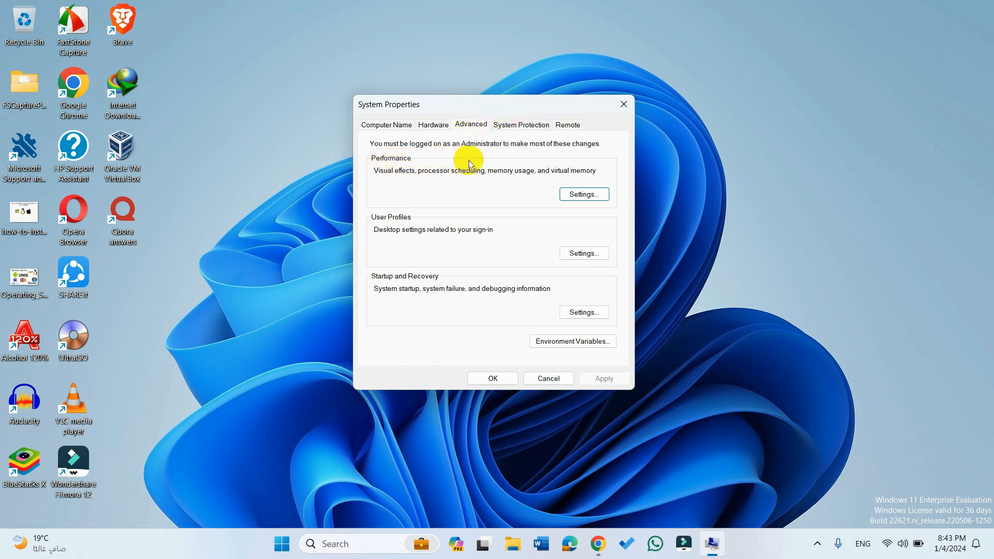
Adjust the visual effects in Performance Options for best performance, apply the change, and close System Properties
{"action": "left_click", "coordinate": [585, 195]}
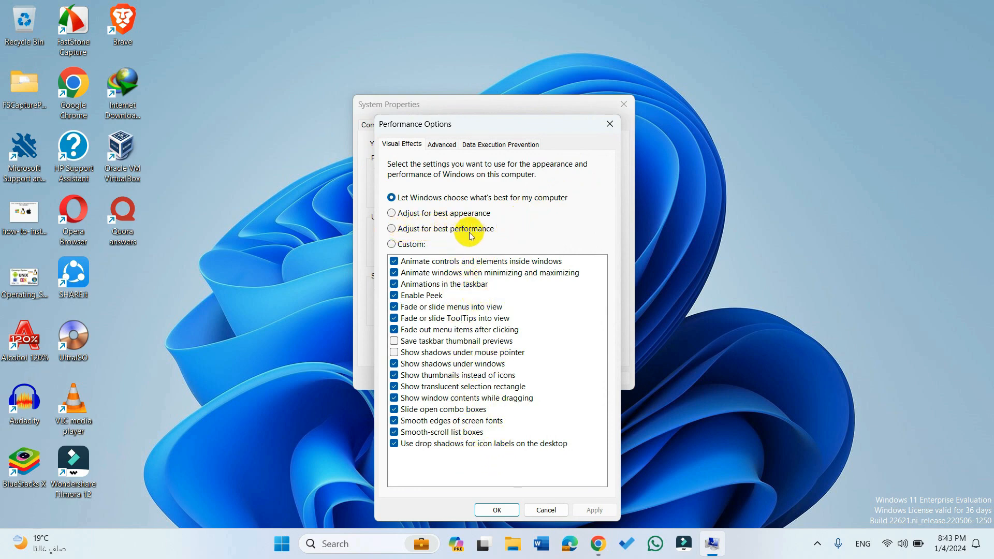
{"action": "left_click", "coordinate": [394, 230]}
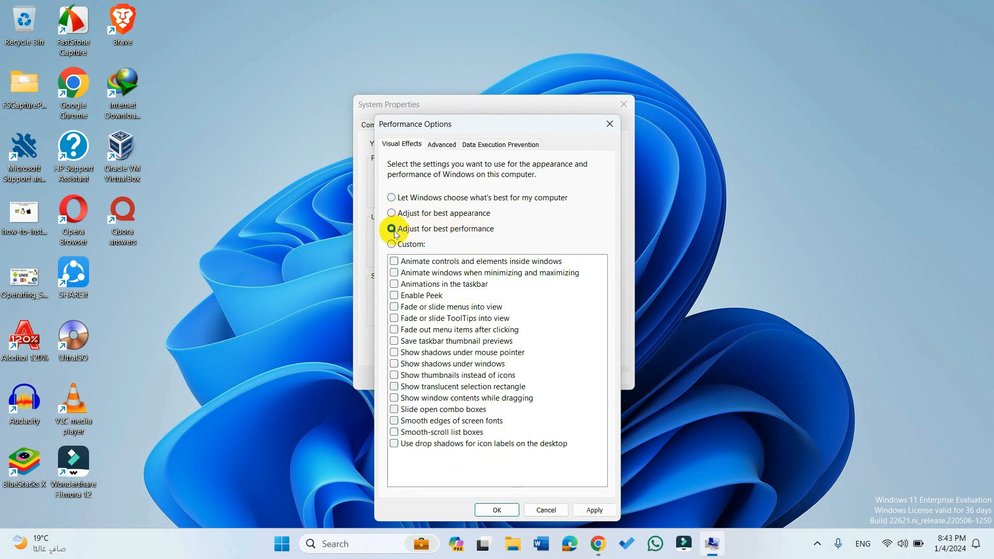
{"action": "left_click", "coordinate": [595, 511]}
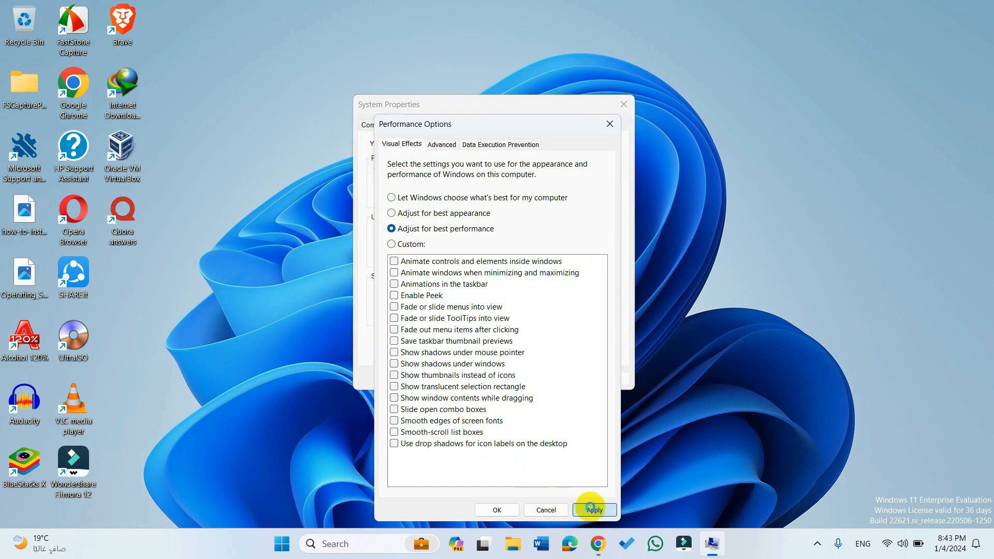
{"action": "left_click", "coordinate": [495, 510]}
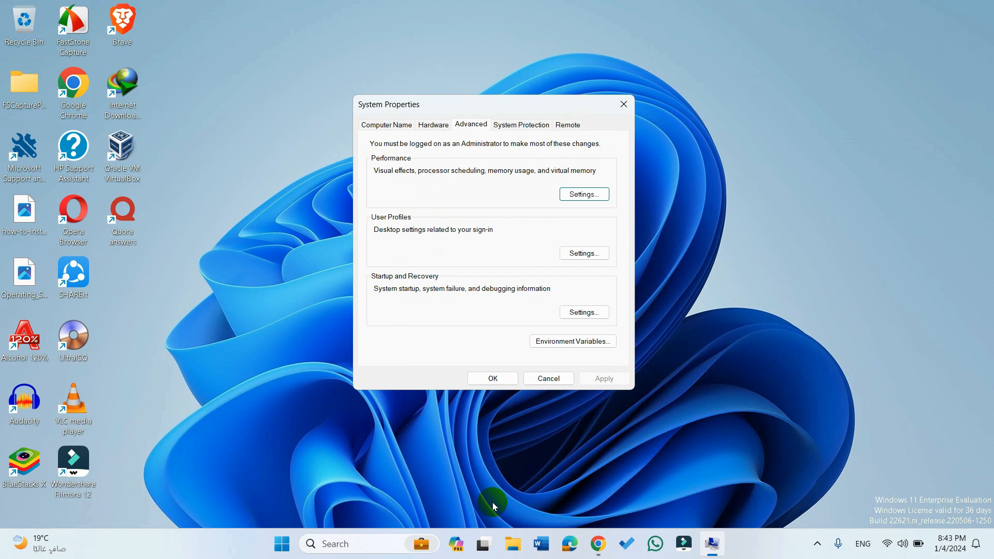
{"action": "left_click", "coordinate": [493, 379]}
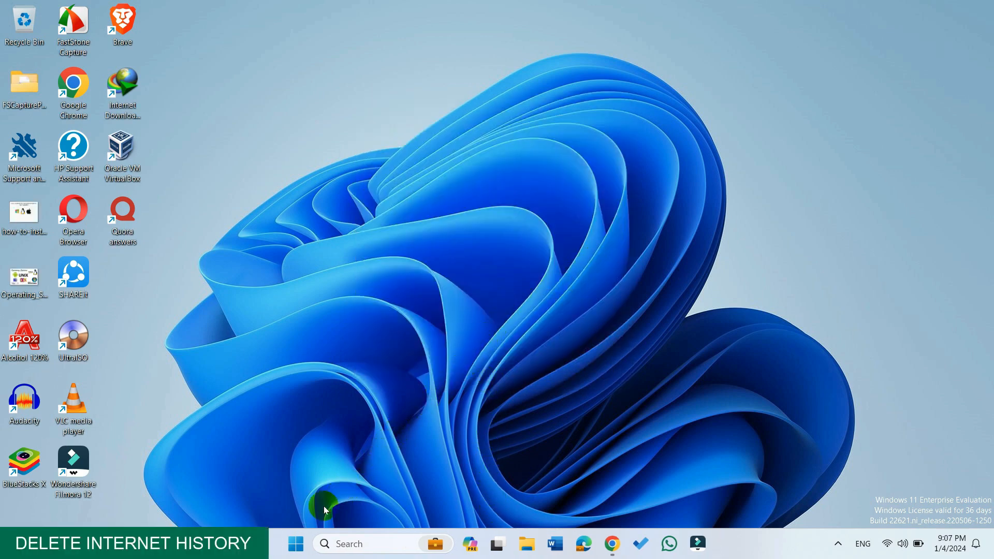
Open Internet Properties by running "inetcpl.cpl" and move its window toward the middle of the desktop
{"action": "left_click", "coordinate": [293, 546]}
{"action": "right_click", "coordinate": [293, 546]}
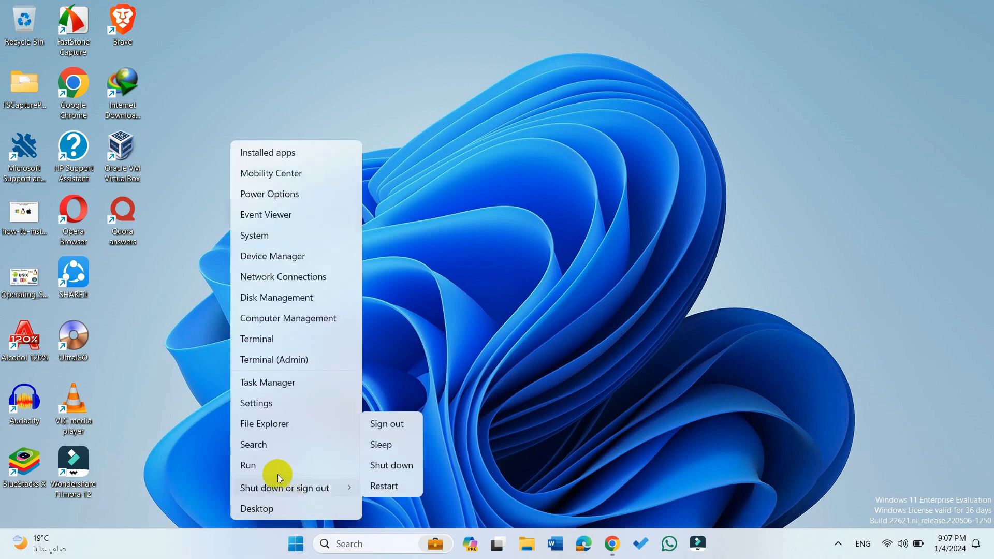
{"action": "left_click", "coordinate": [274, 467]}
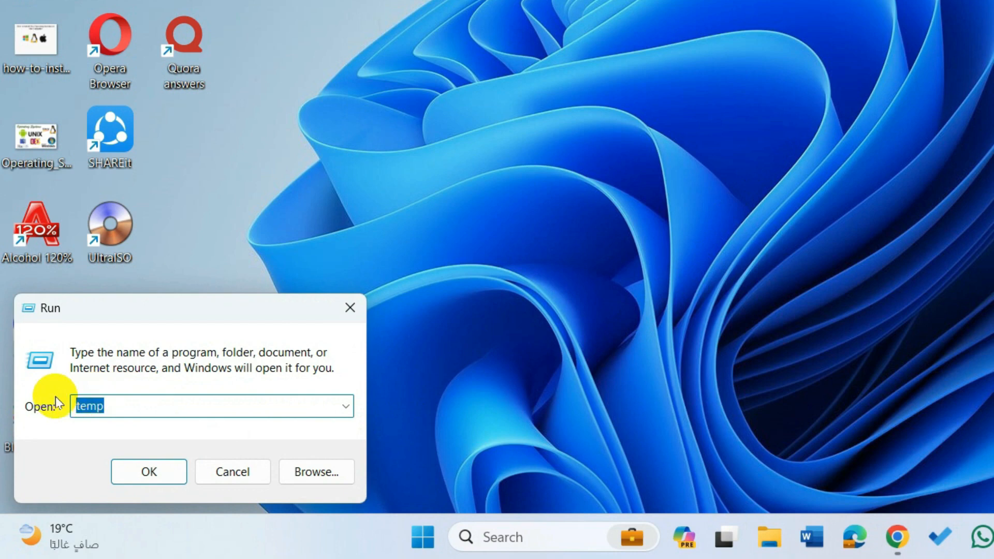
{"action": "type", "text": "ine"}
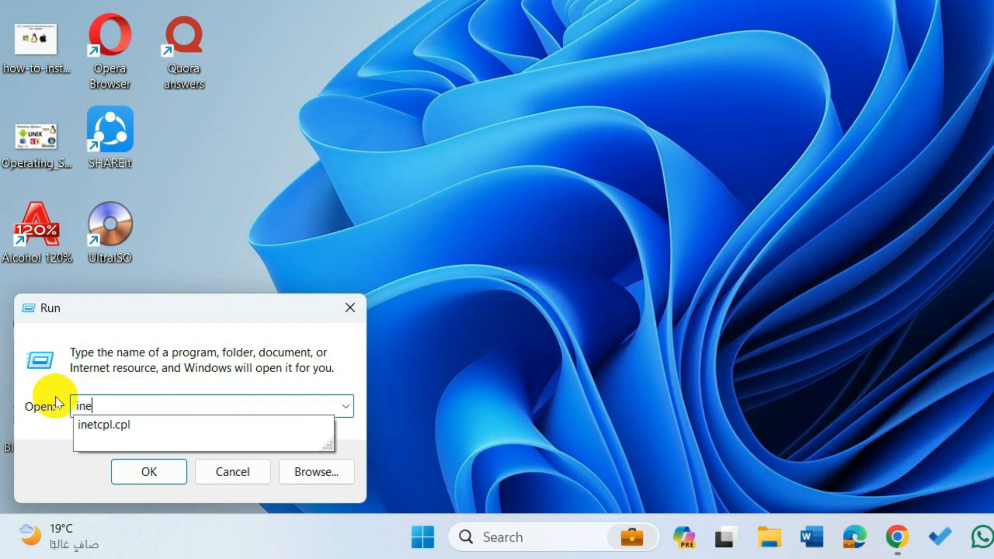
{"action": "type", "text": "tcpl.cpl"}
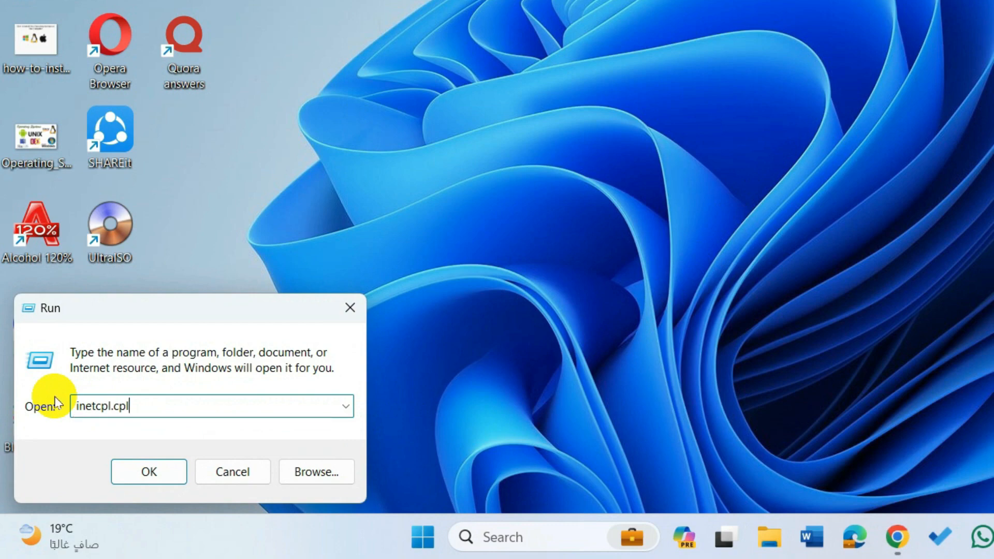
{"action": "left_click", "coordinate": [145, 468]}
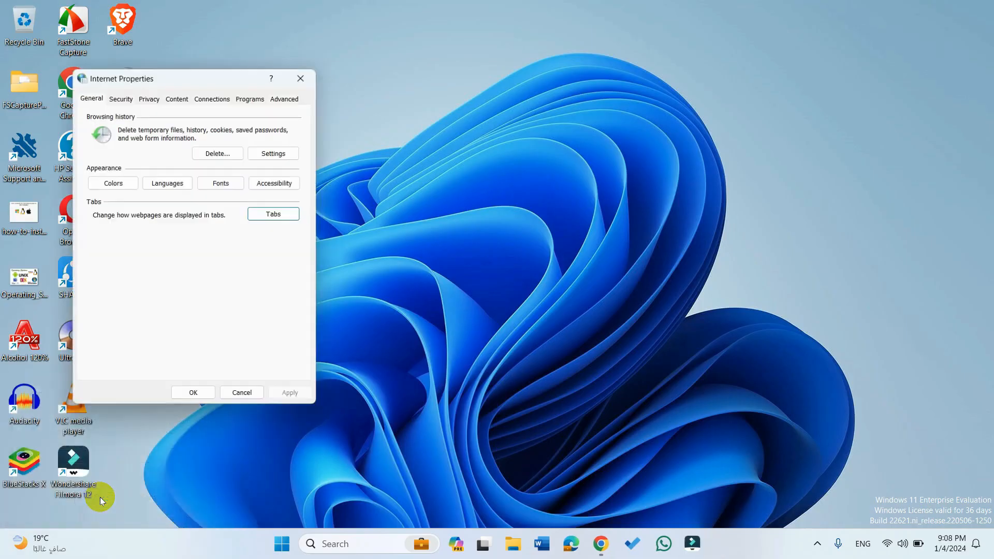
{"action": "left_click_drag", "start_coordinate": [188, 78], "coordinate": [485, 77]}
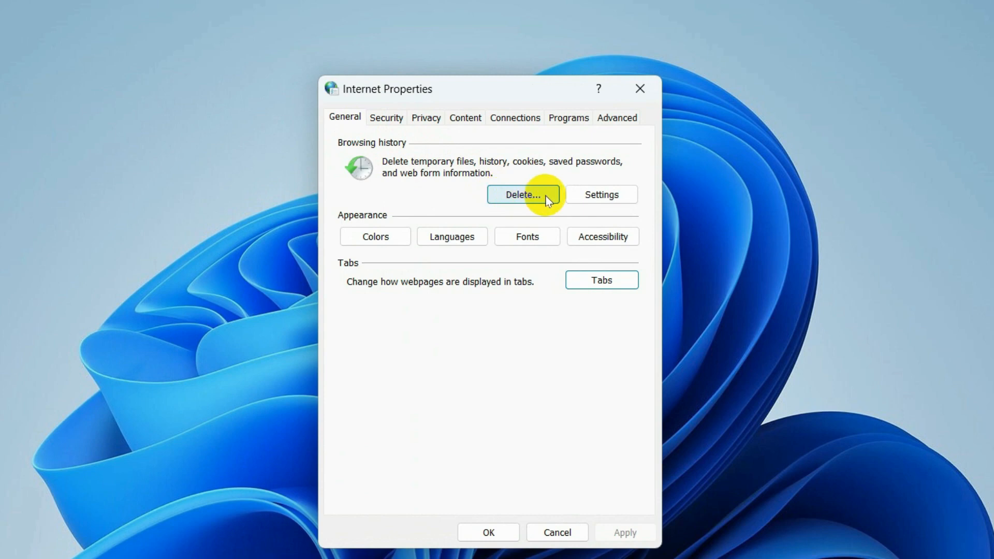
Delete the browsing history with Download History and Form data added to the preselected categories
{"action": "left_click", "coordinate": [523, 195]}
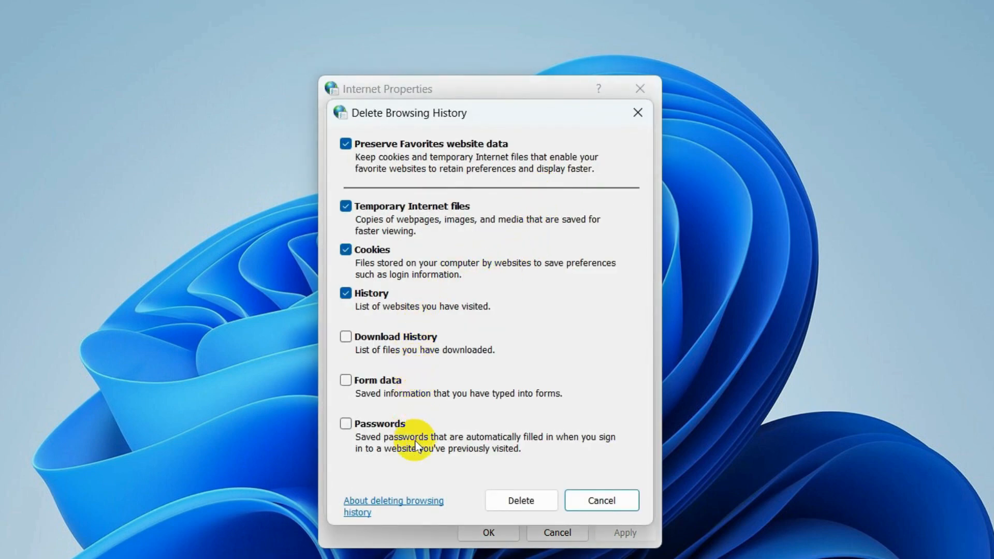
{"action": "left_click", "coordinate": [345, 339]}
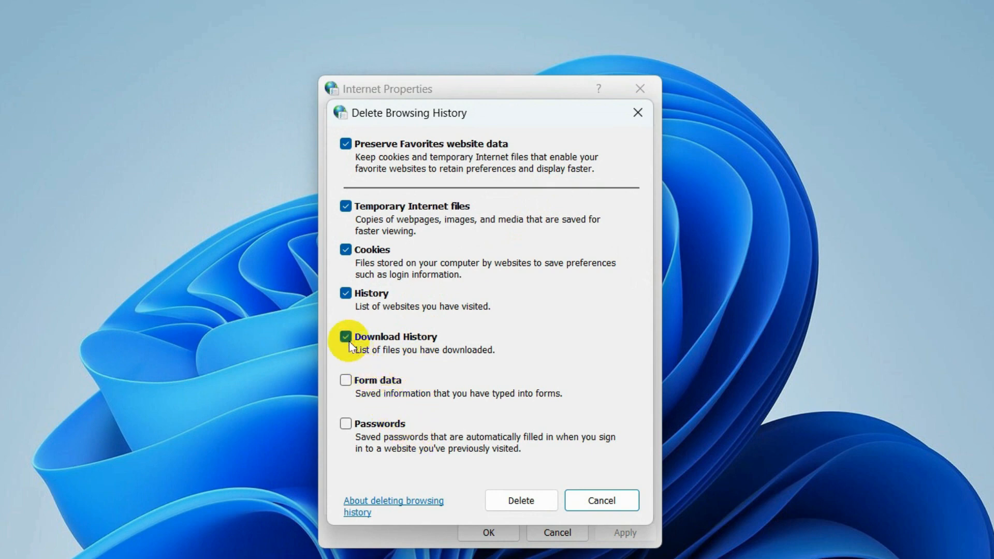
{"action": "left_click", "coordinate": [345, 382]}
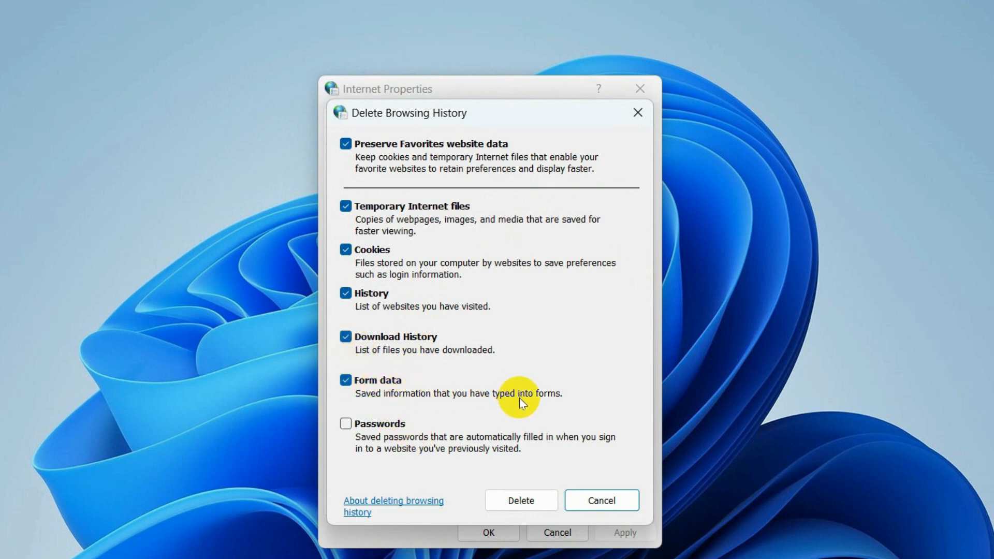
{"action": "left_click", "coordinate": [539, 498]}
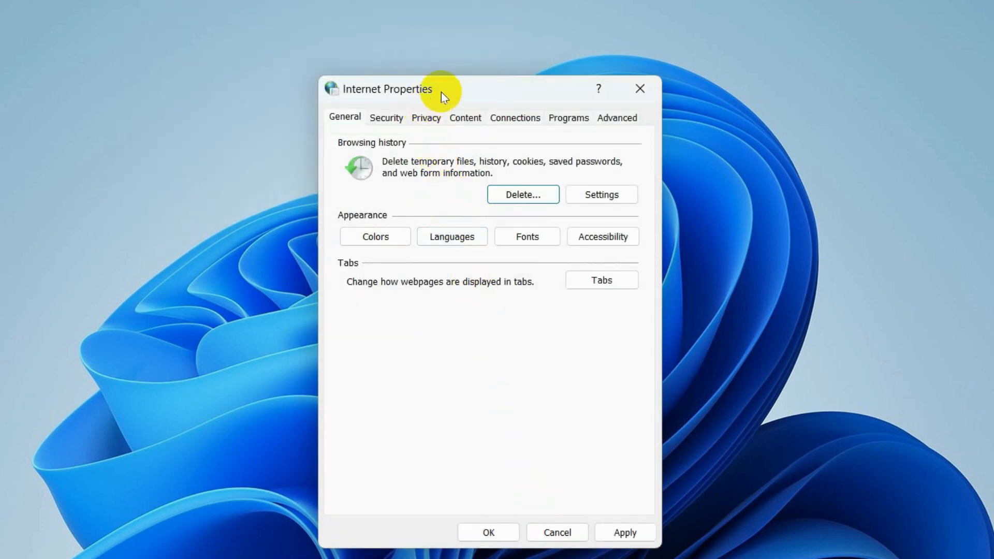
Keep only Automatically detect settings enabled in the LAN settings, with no proxy server, then apply the change and close Internet Properties
{"action": "left_click", "coordinate": [539, 125]}
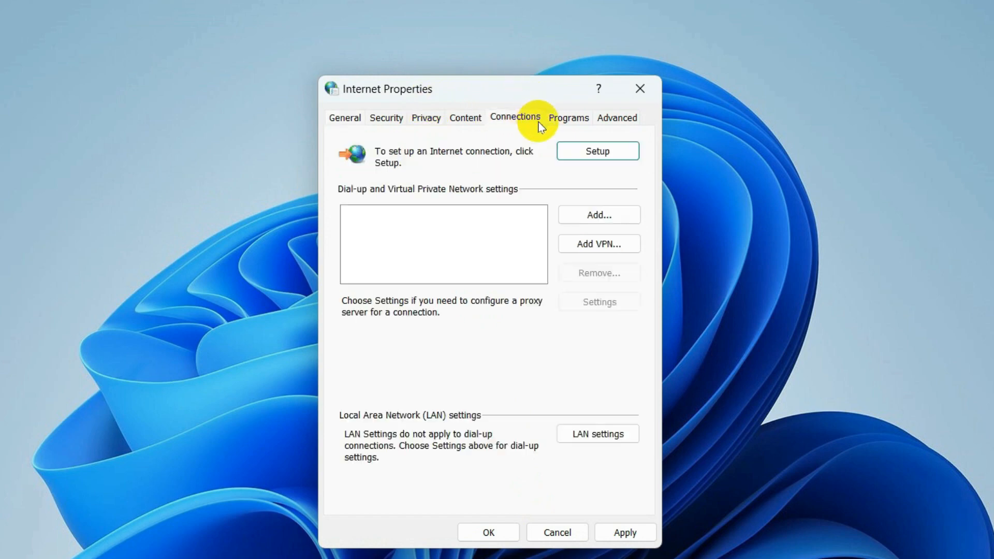
{"action": "left_click", "coordinate": [633, 440]}
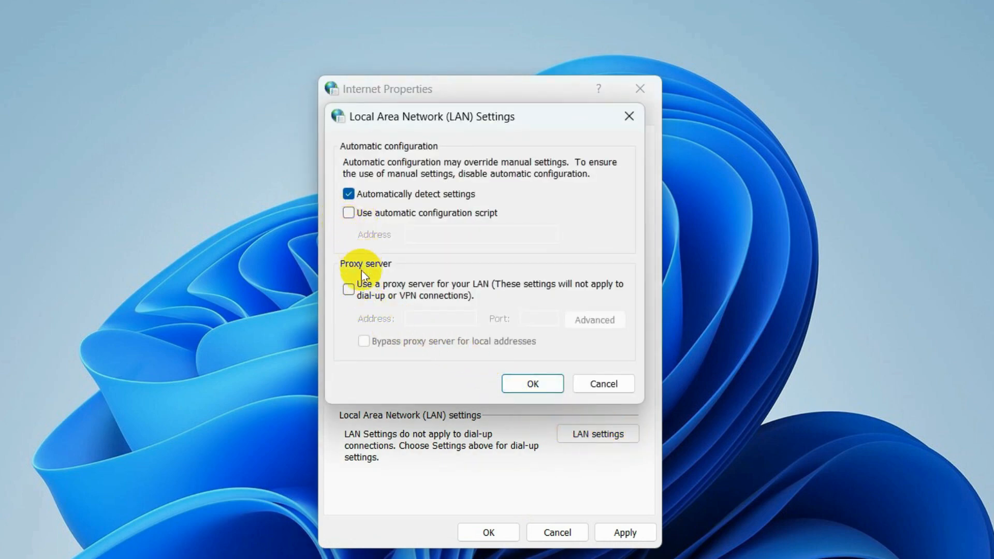
{"action": "left_click", "coordinate": [360, 194]}
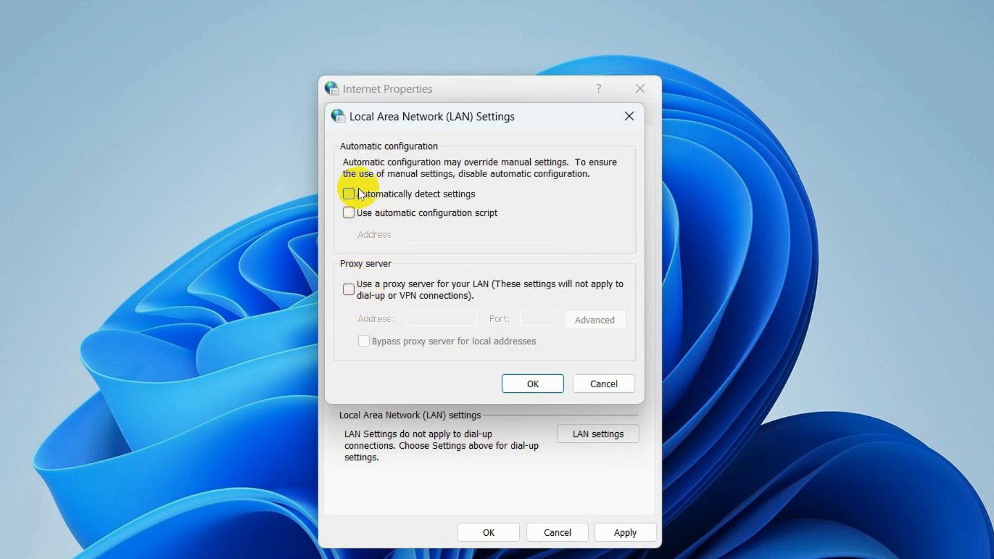
{"action": "left_click", "coordinate": [349, 195]}
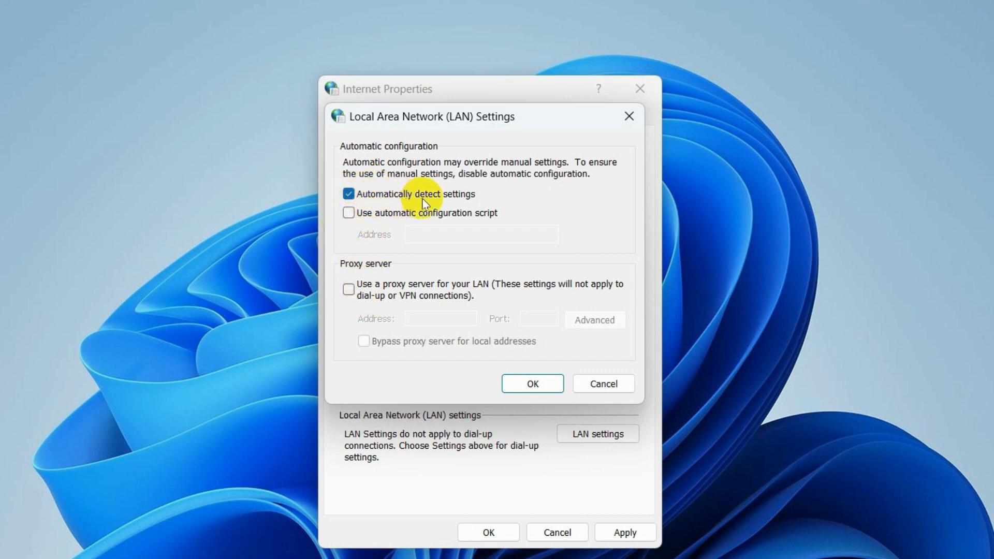
{"action": "left_click", "coordinate": [519, 382]}
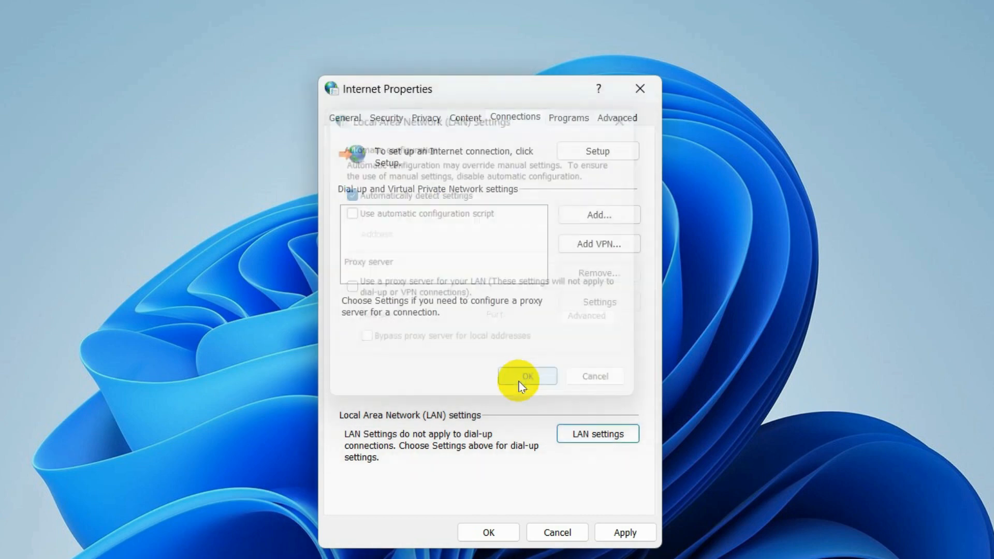
{"action": "left_click", "coordinate": [626, 531]}
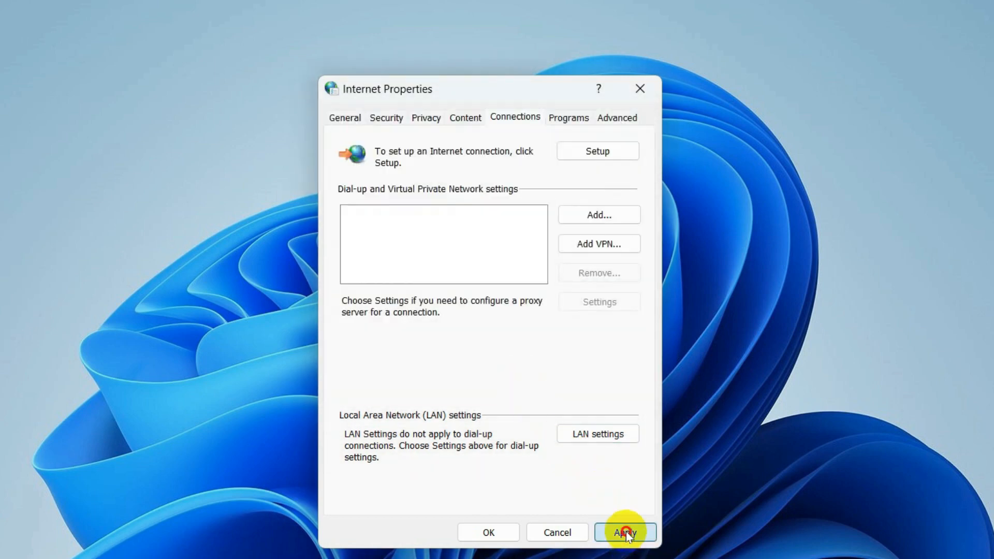
{"action": "left_click", "coordinate": [489, 532]}
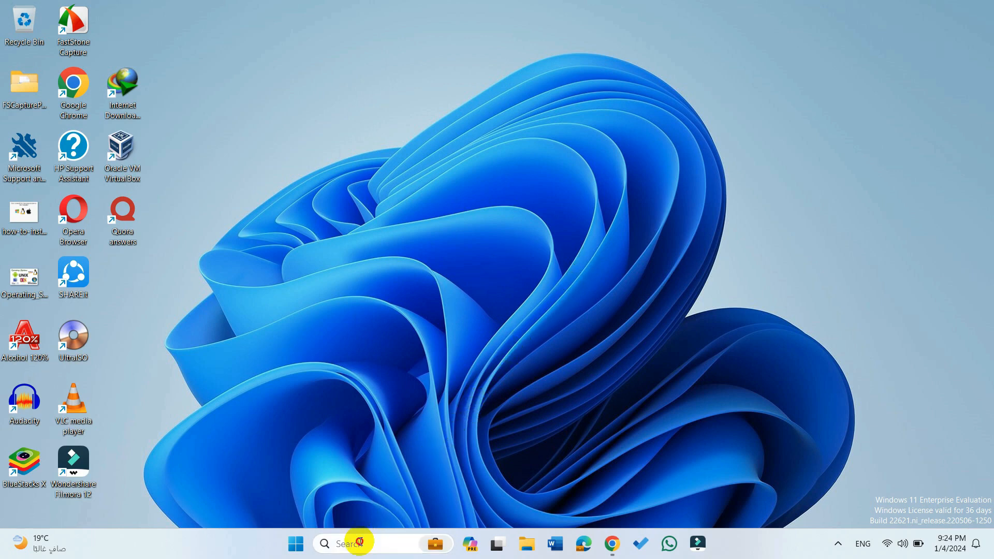
Search Windows for "securi", open Windows Security, and maximize its window
{"action": "left_click", "coordinate": [359, 542]}
{"action": "type", "text": "securi"}
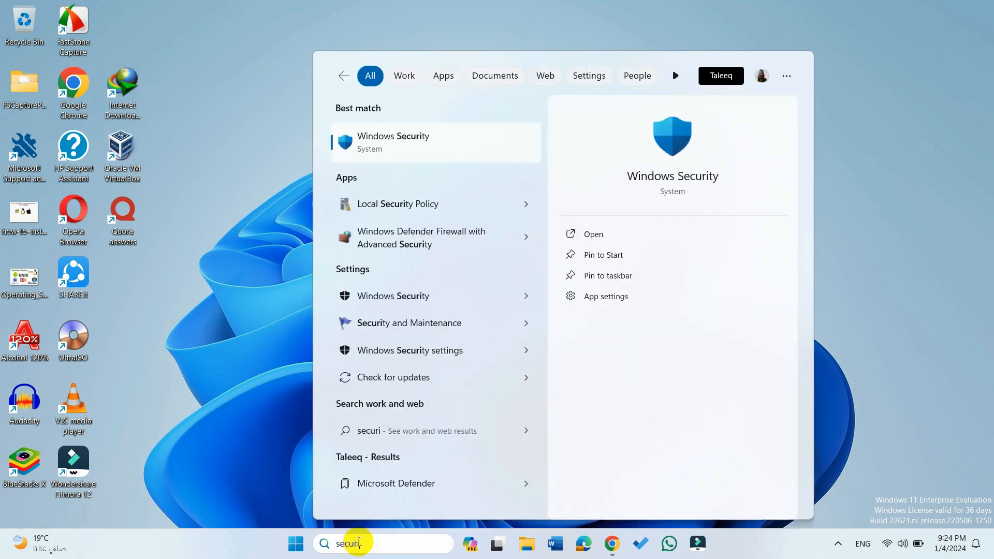
{"action": "left_click", "coordinate": [401, 146]}
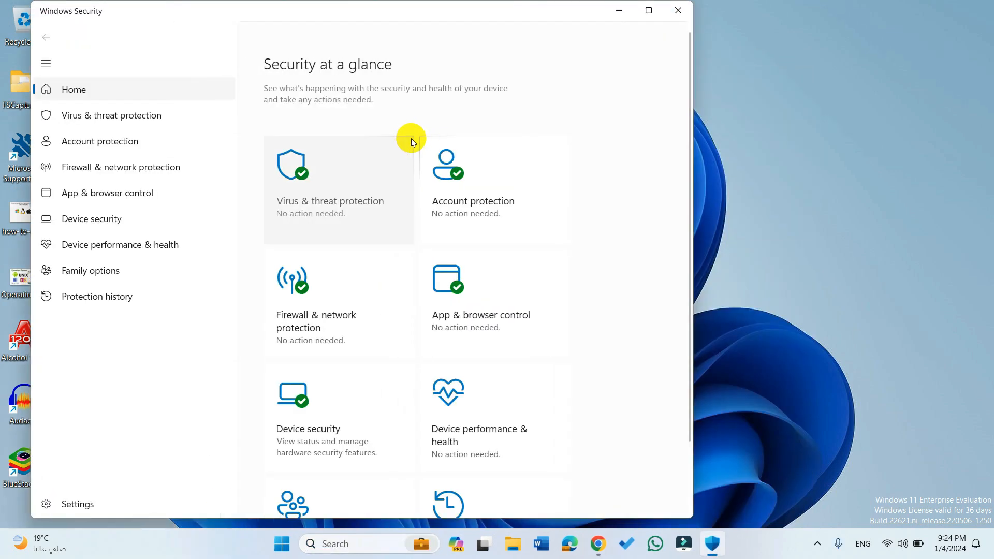
{"action": "left_click", "coordinate": [647, 13]}
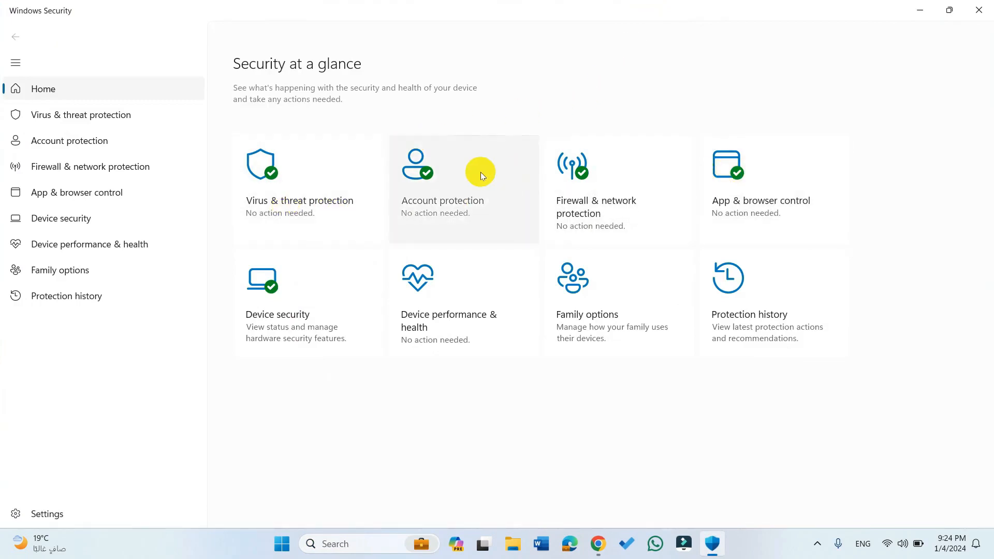
Open Virus & threat protection and review its scan, protection settings, updates and ransomware sections
{"action": "left_click", "coordinate": [316, 197]}
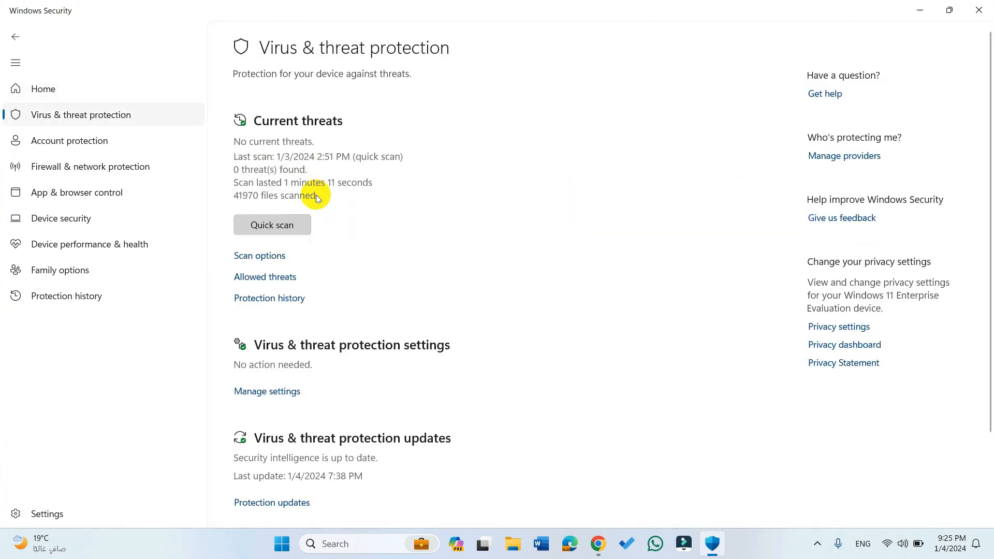
{"action": "scroll", "coordinate": [339, 308], "scroll_direction": "down", "scroll_amount": 1}
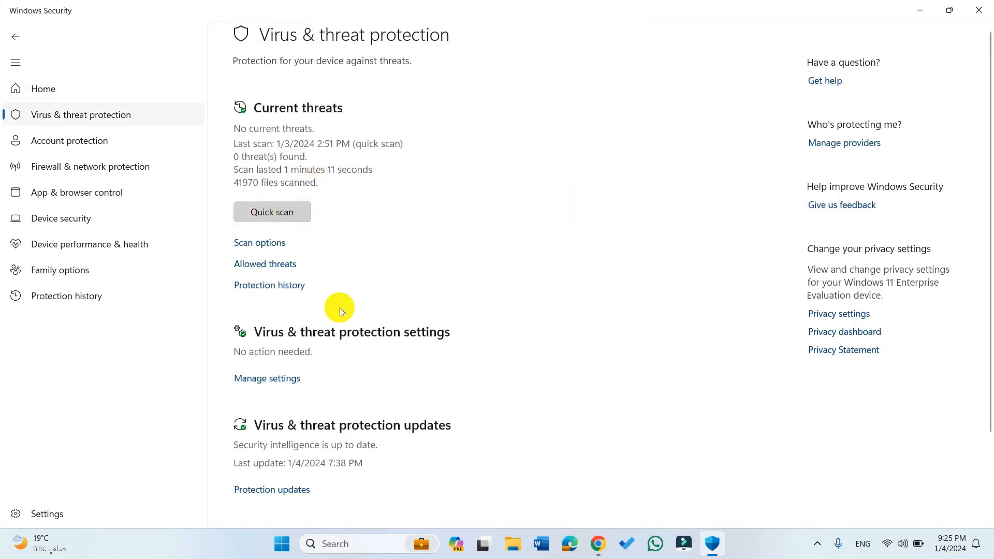
{"action": "scroll", "coordinate": [340, 307], "scroll_direction": "down", "scroll_amount": 2}
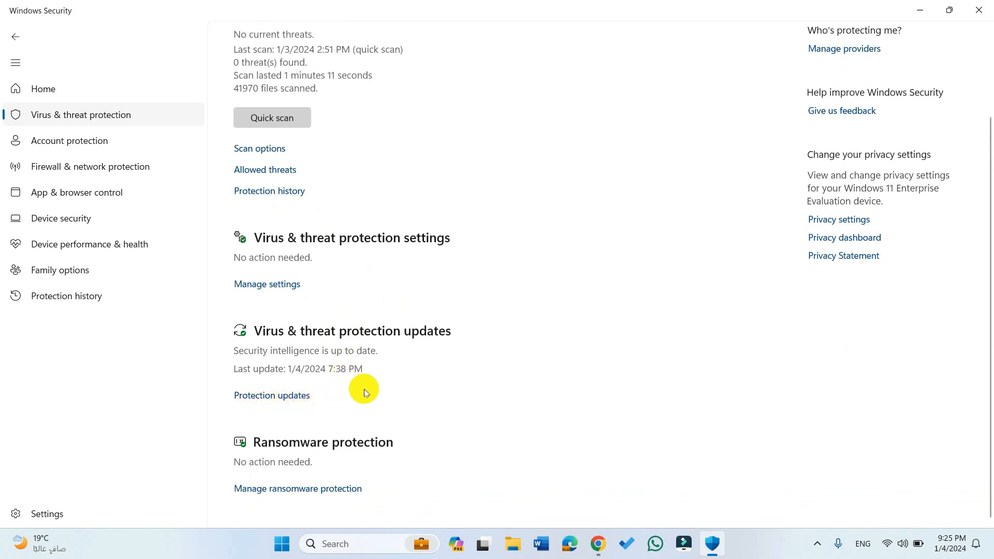
{"action": "scroll", "coordinate": [601, 334], "scroll_direction": "up", "scroll_amount": 2}
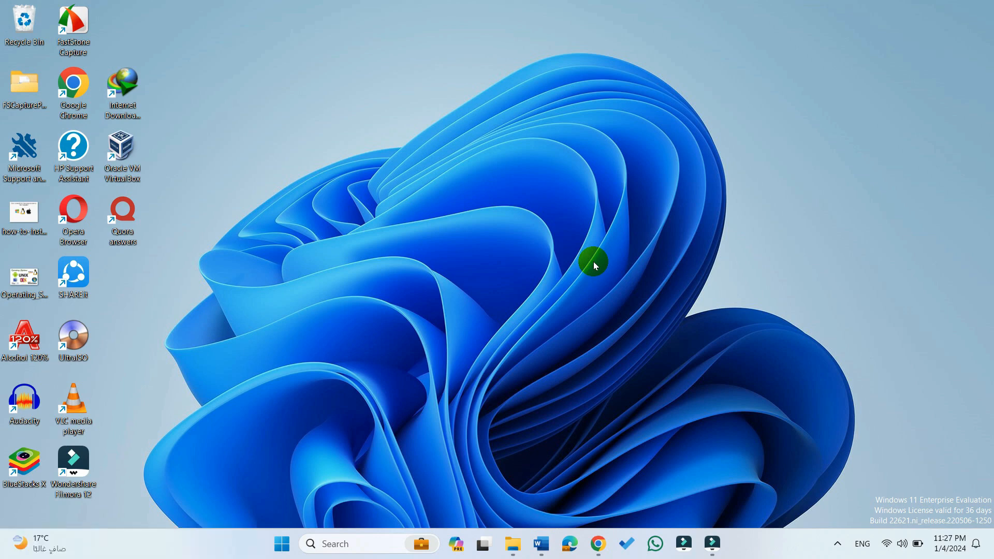
Open Recovery from the Windows Update advanced options in Settings and bring up the Reset this PC choices, including Remove everything
{"action": "left_click", "coordinate": [282, 544]}
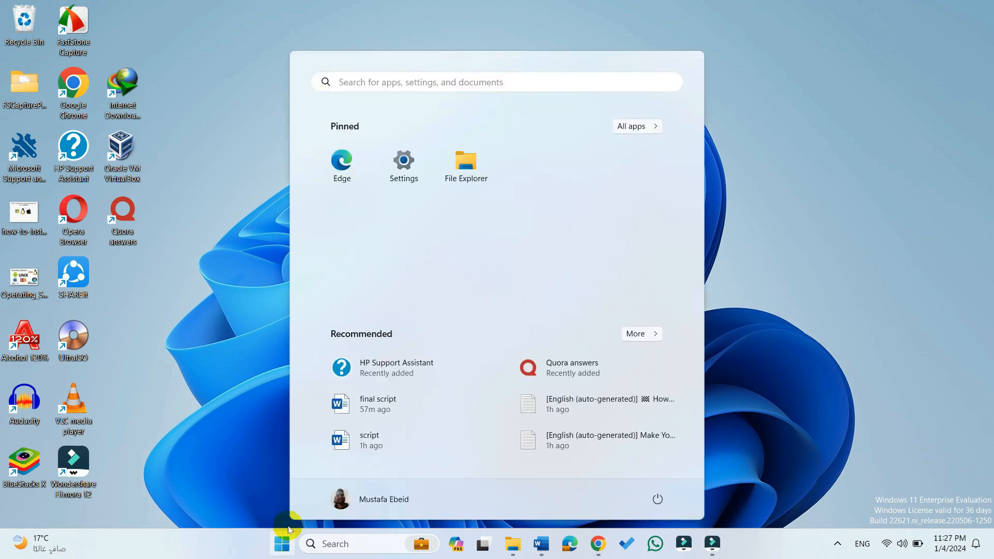
{"action": "left_click", "coordinate": [406, 173]}
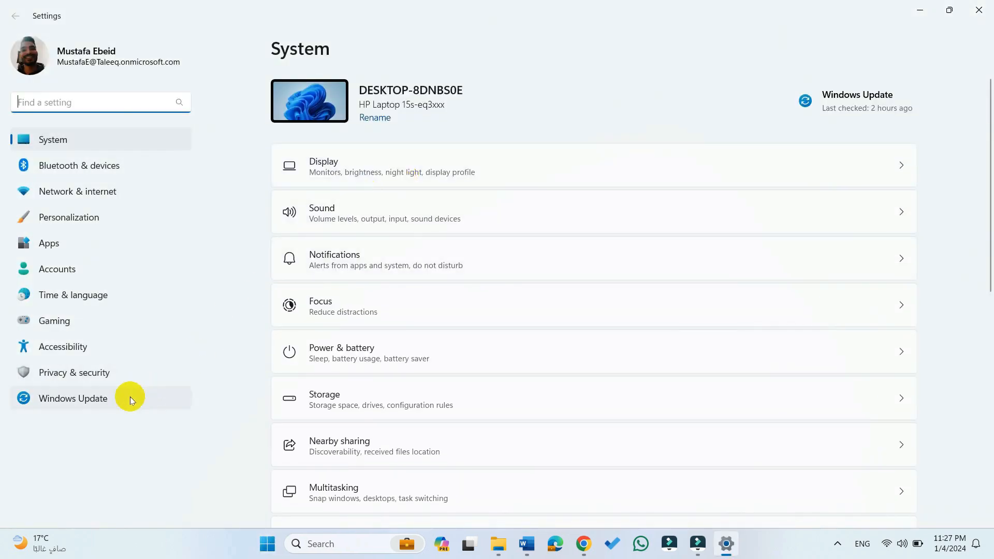
{"action": "left_click", "coordinate": [113, 399]}
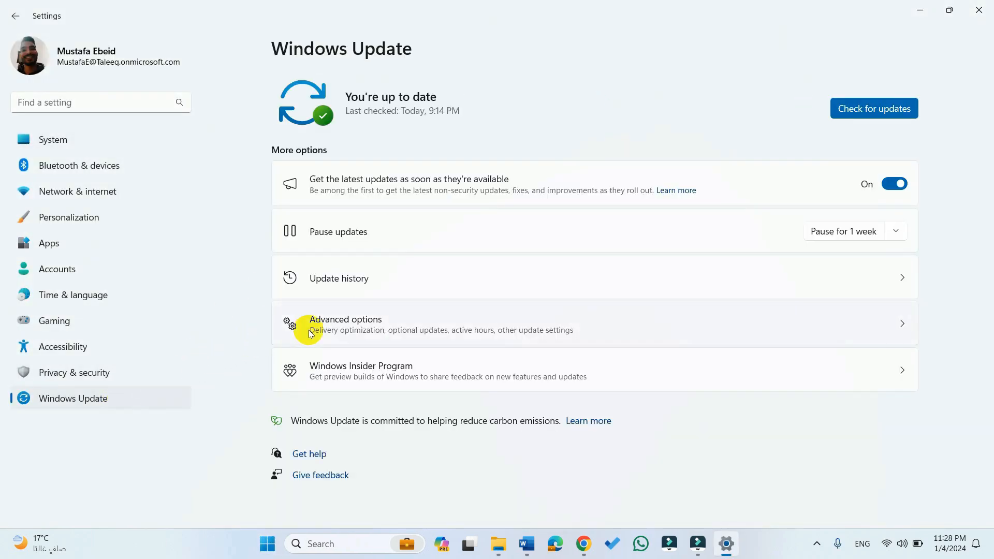
{"action": "left_click", "coordinate": [395, 318]}
{"action": "scroll", "coordinate": [398, 317], "scroll_direction": "down", "scroll_amount": 2}
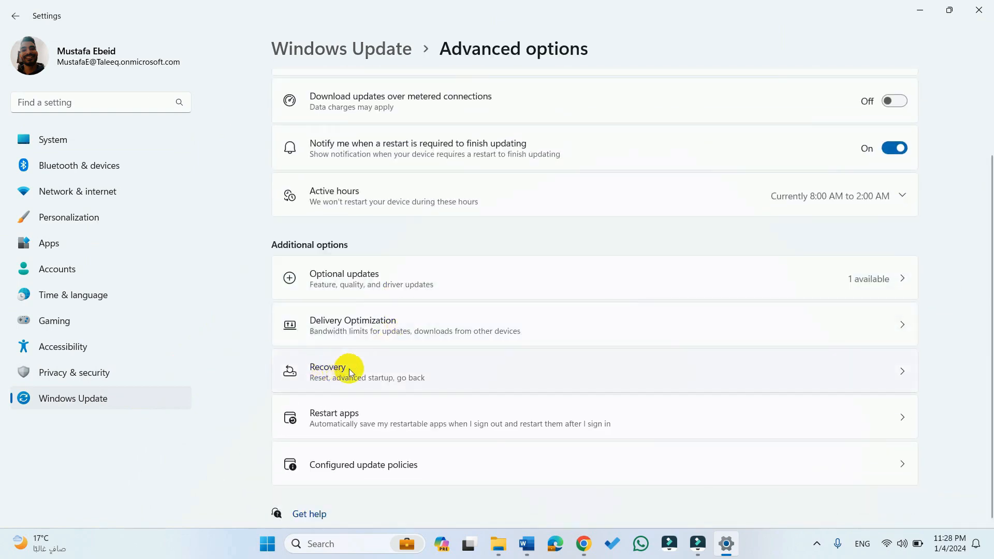
{"action": "left_click", "coordinate": [430, 368]}
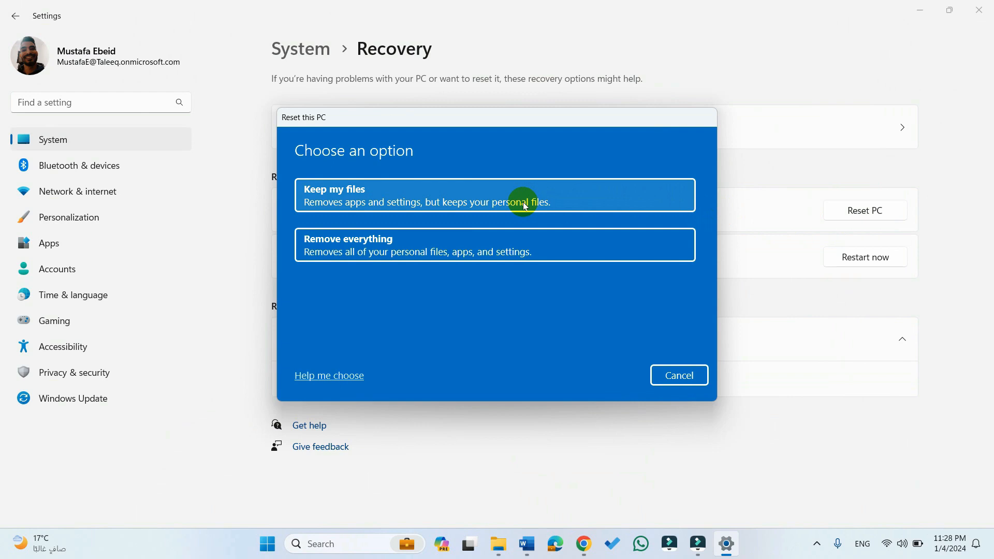
{"action": "left_click", "coordinate": [510, 242]}
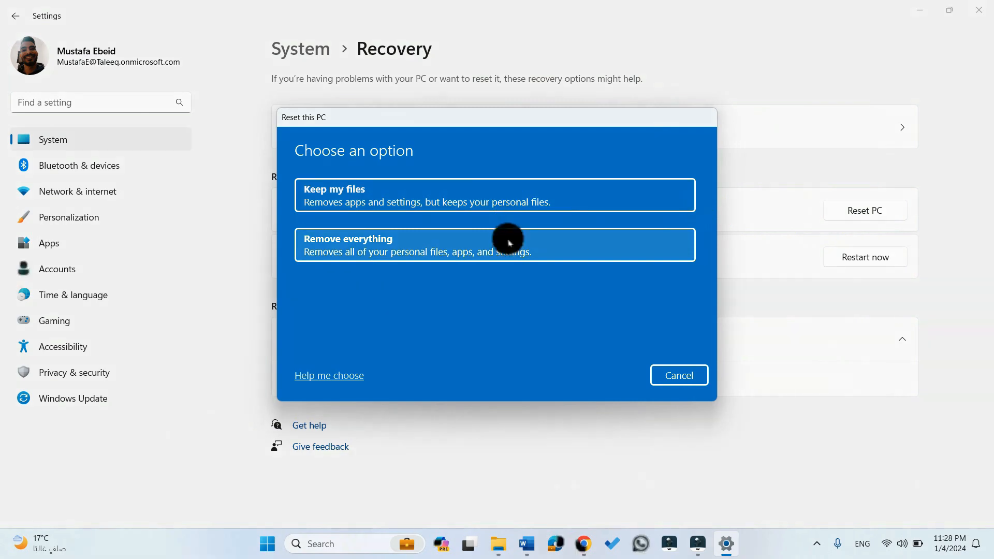